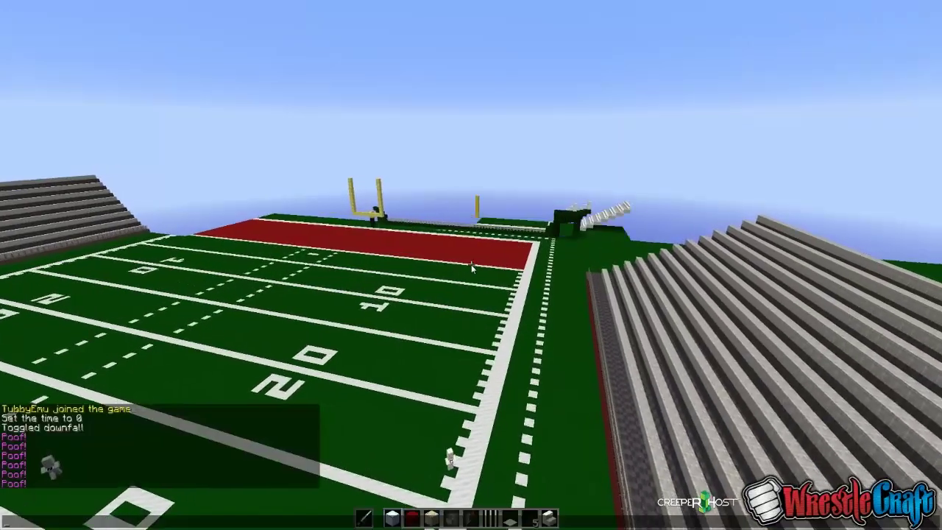
text(/jum)
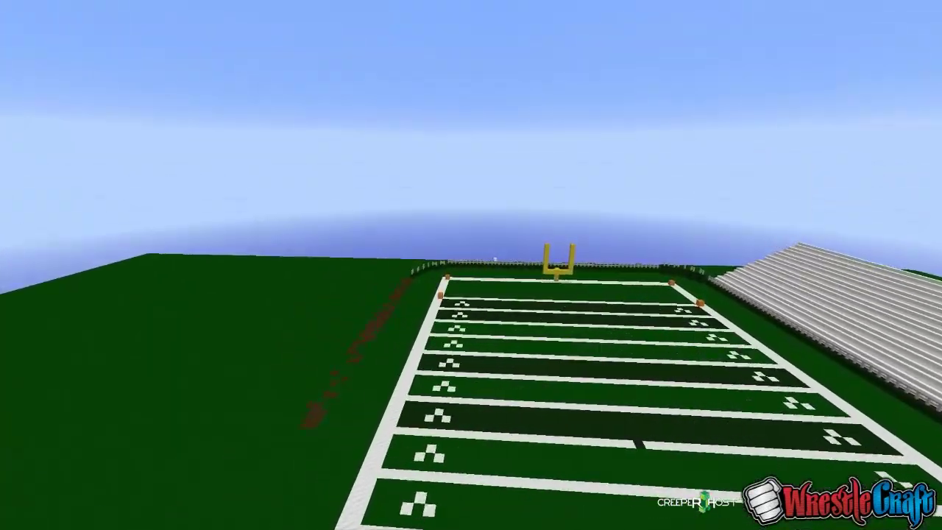
text(/jumpt)
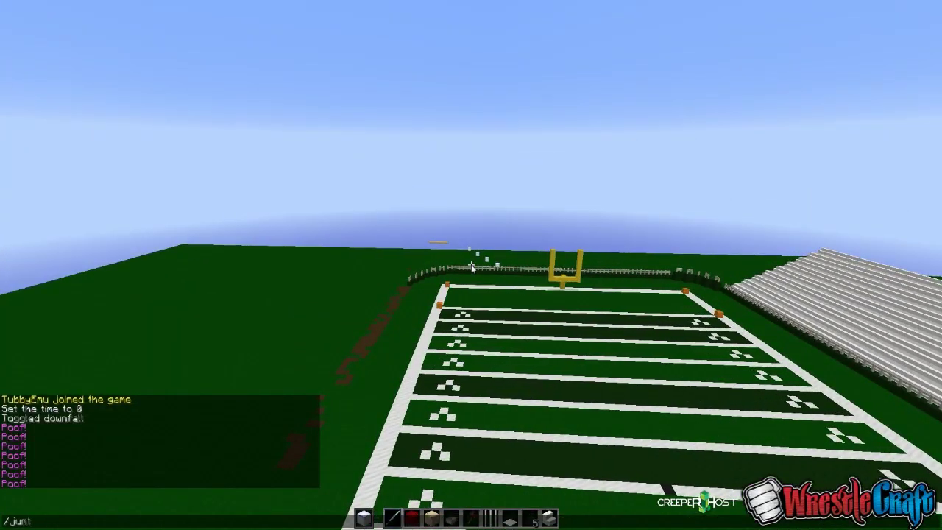
text(o)
Teleport from the football stadium across the grass toward the arena with /jumpto
key(Return)
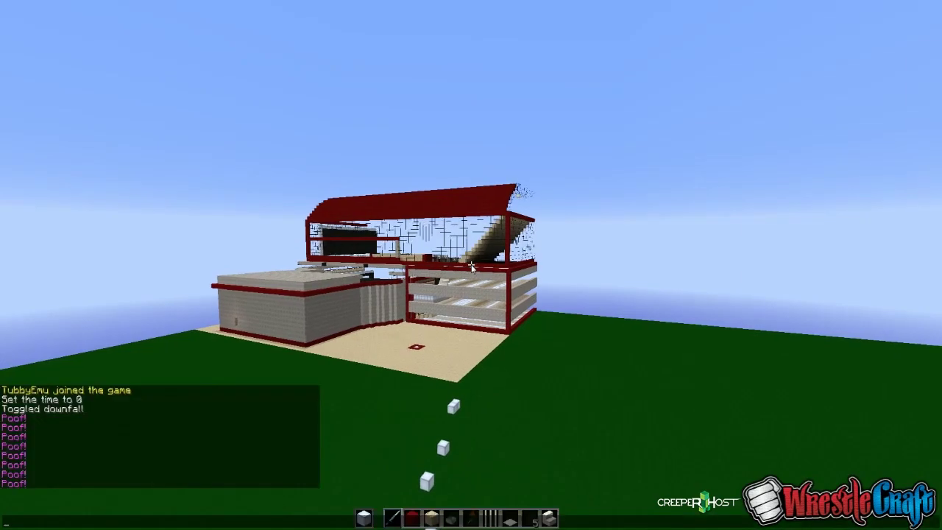
Teleport onto the arena's red roof, restore the HUD and choose a hotbar block
key(Return)
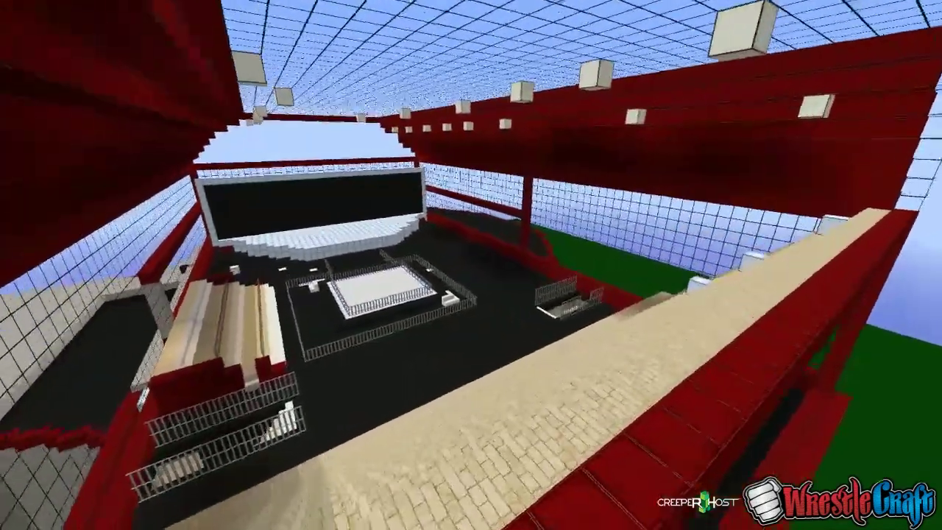
key(F1)
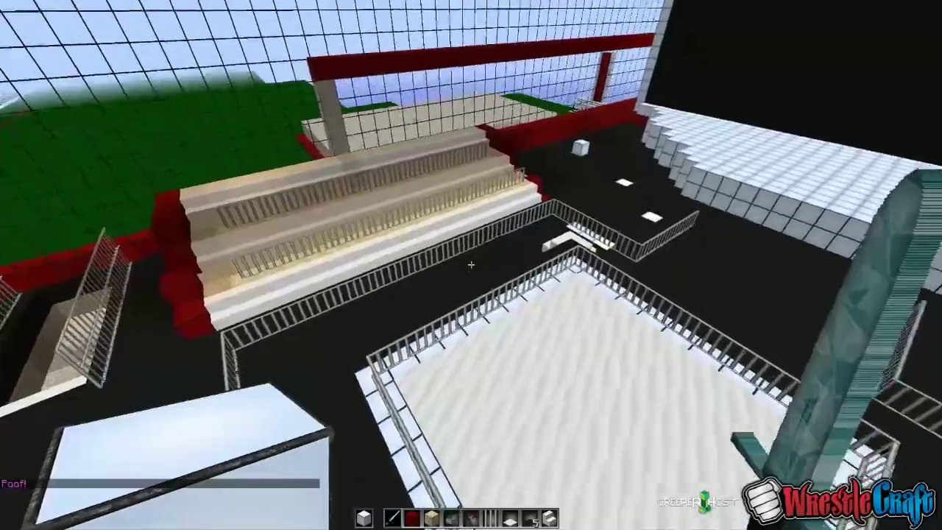
key(3)
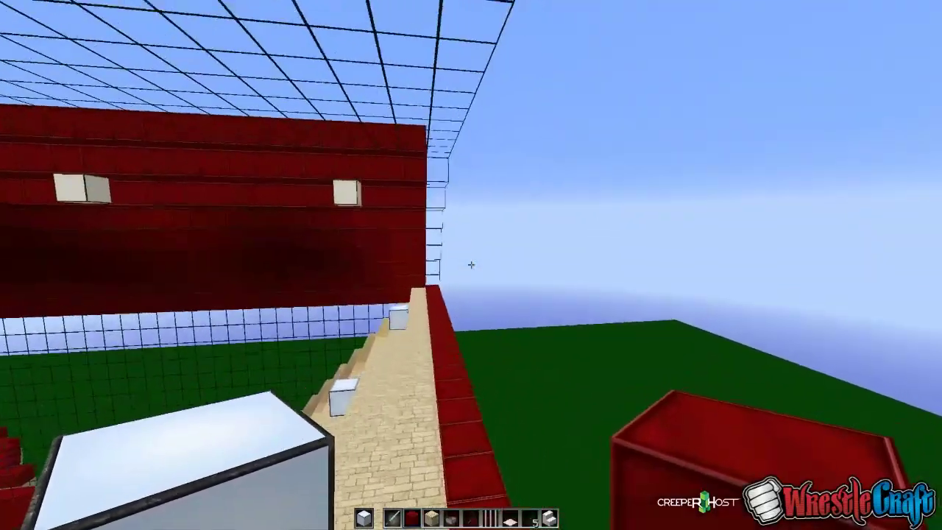
scroll(471, 265, down, 5)
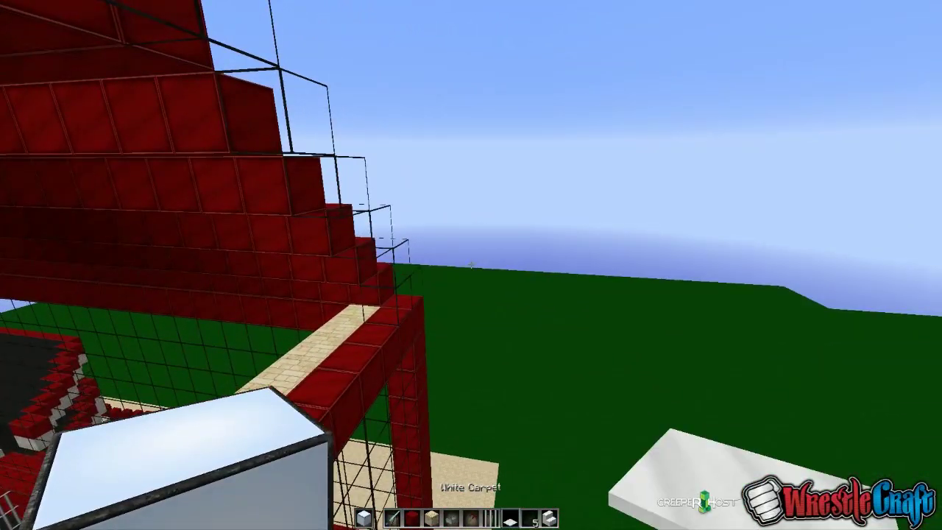
scroll(471, 265, down, 1)
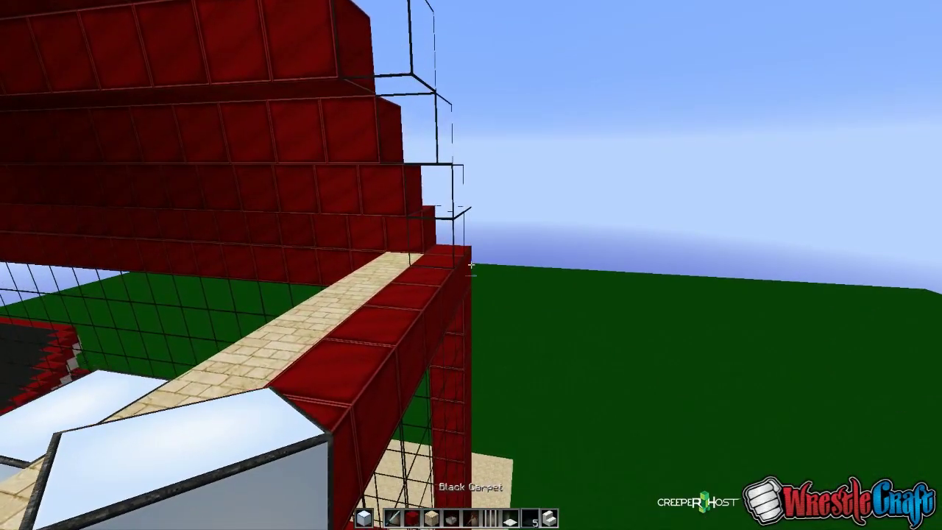
Check the personal inventory and armour slots
key(e)
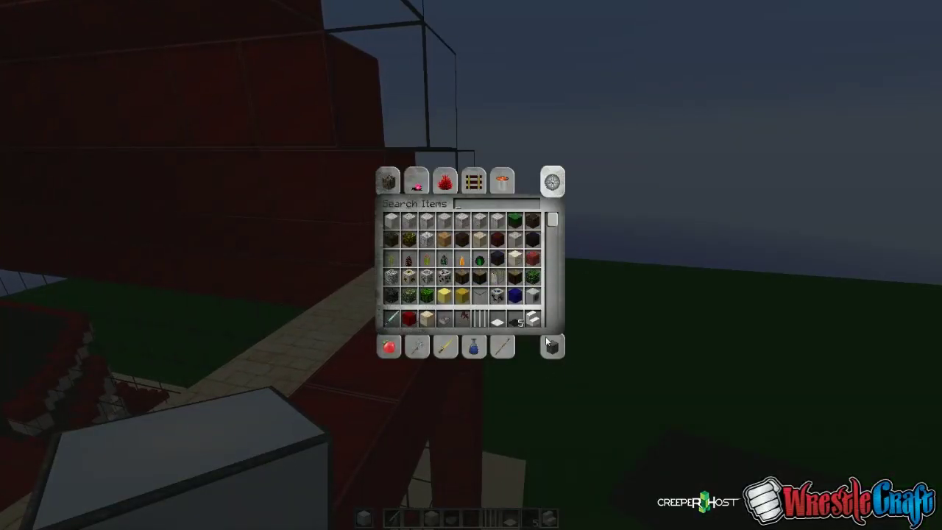
click(548, 359)
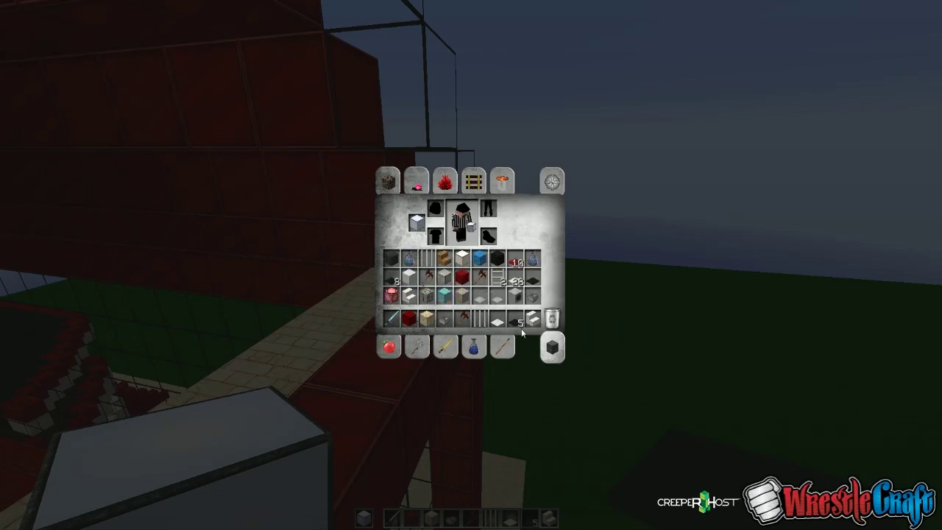
key(e)
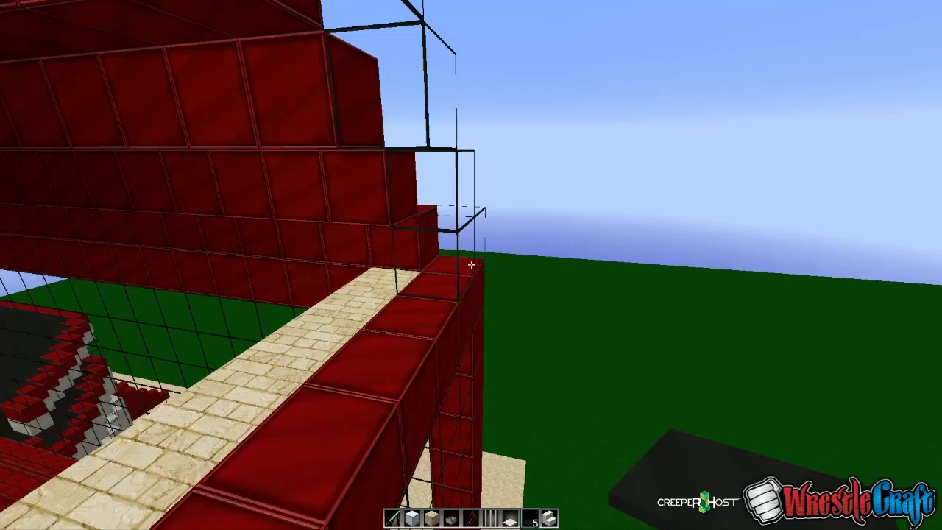
scroll(471, 265, up, 1)
Place a row of sea lanterns along the red upper ledge
right_click(471, 265)
right_click(470, 264)
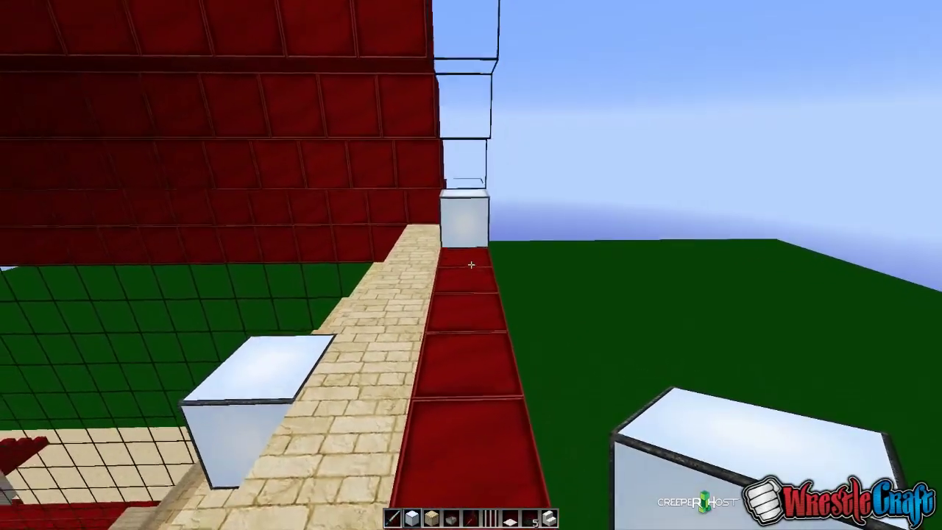
right_click(471, 265)
right_click(471, 265)
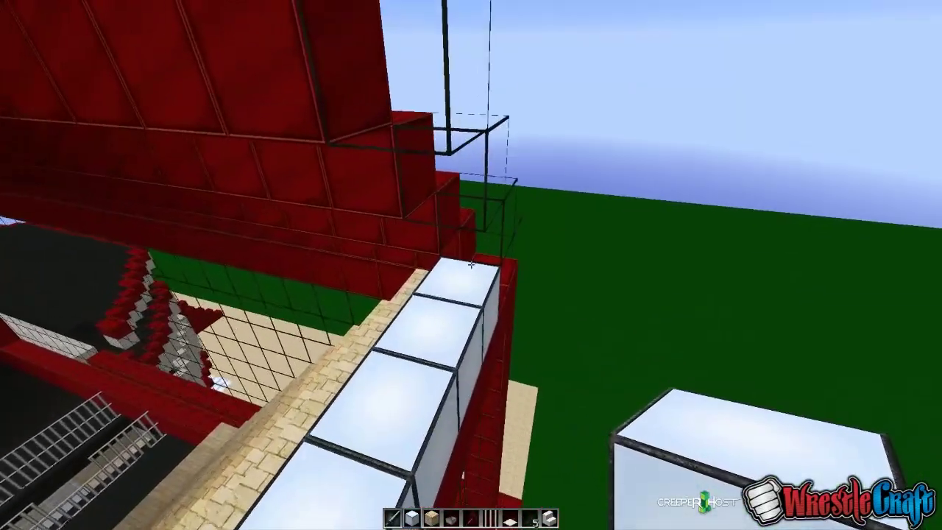
right_click(471, 265)
Take a wooden axe from the creative inventory for marking regions
key(7)
key(9)
key(e)
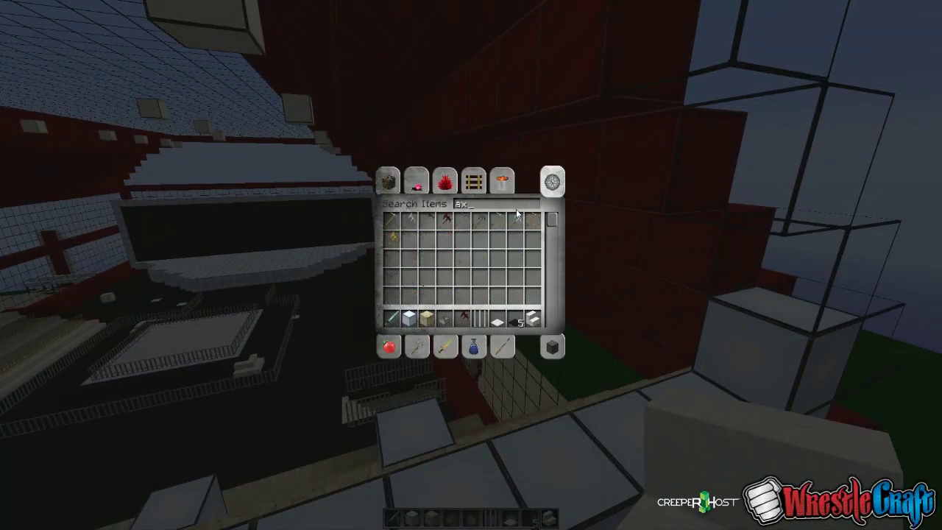
key(Escape)
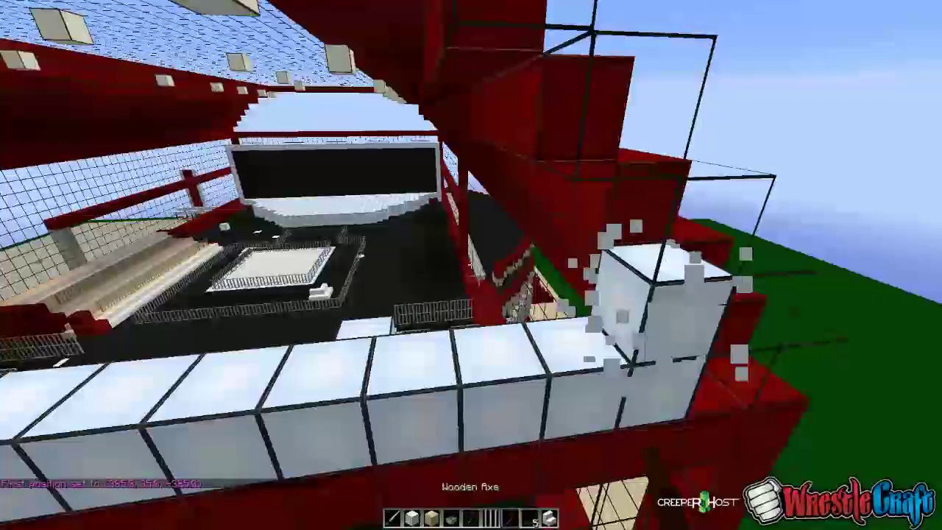
Mark the wall region with the axe, fill it using //set 169, and fix a stray lantern
click(471, 265)
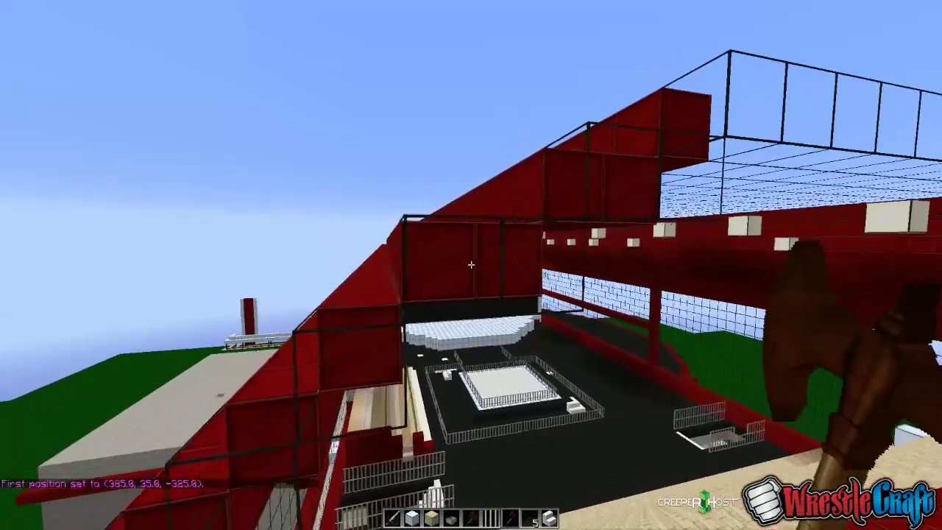
right_click(471, 264)
key(t)
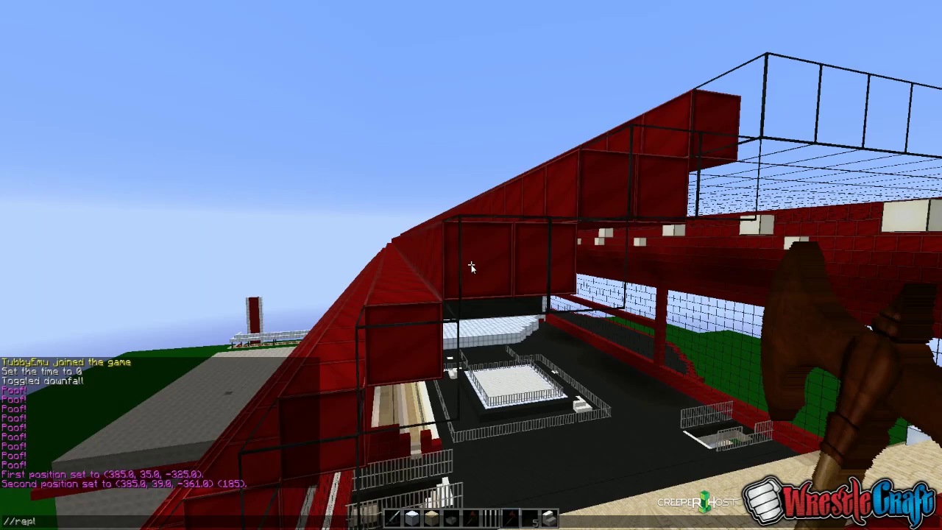
key(Return)
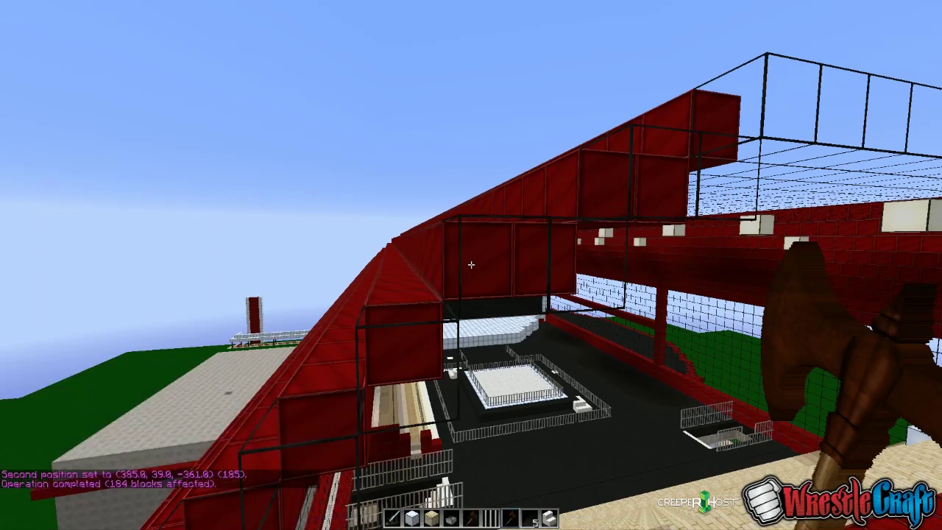
scroll(471, 264, down, 2)
scroll(471, 265, down, 2)
scroll(471, 265, down, 4)
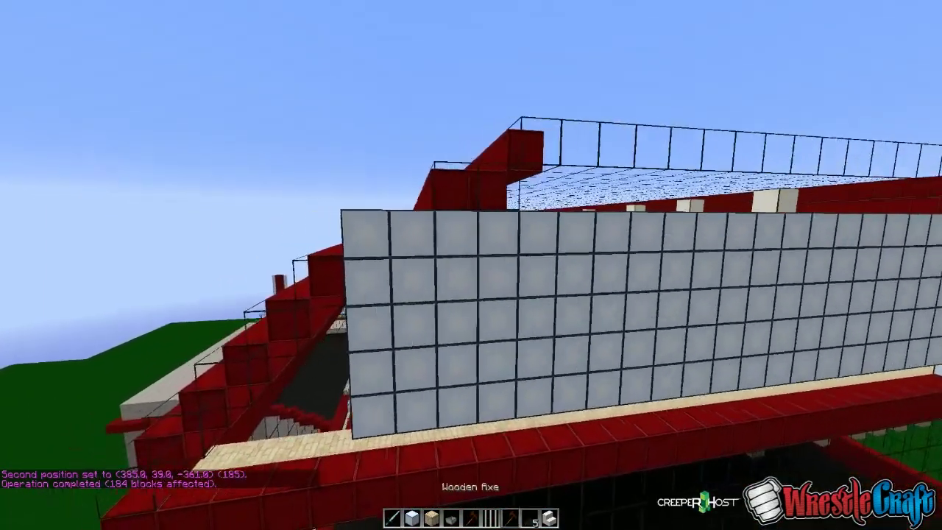
scroll(471, 265, down, 1)
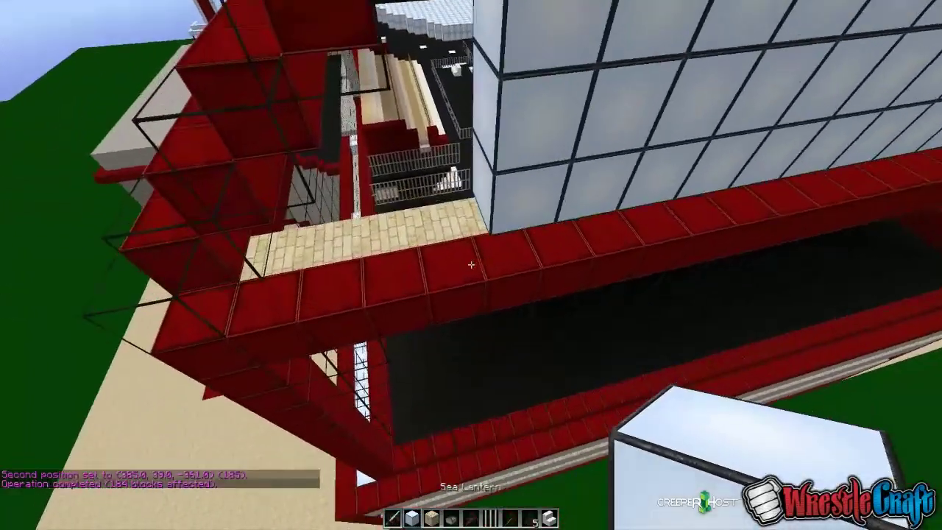
right_click(471, 265)
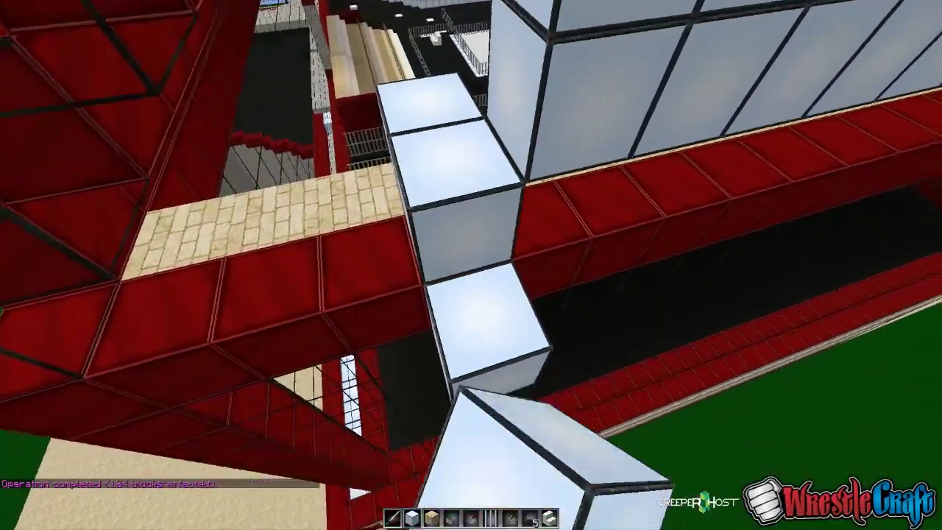
click(471, 265)
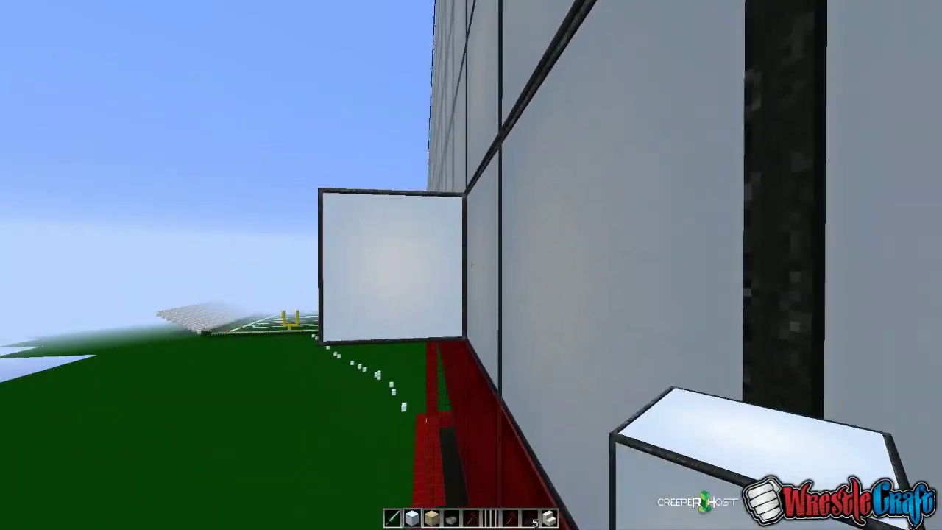
Break a block beside the new sea-lantern wall
click(471, 265)
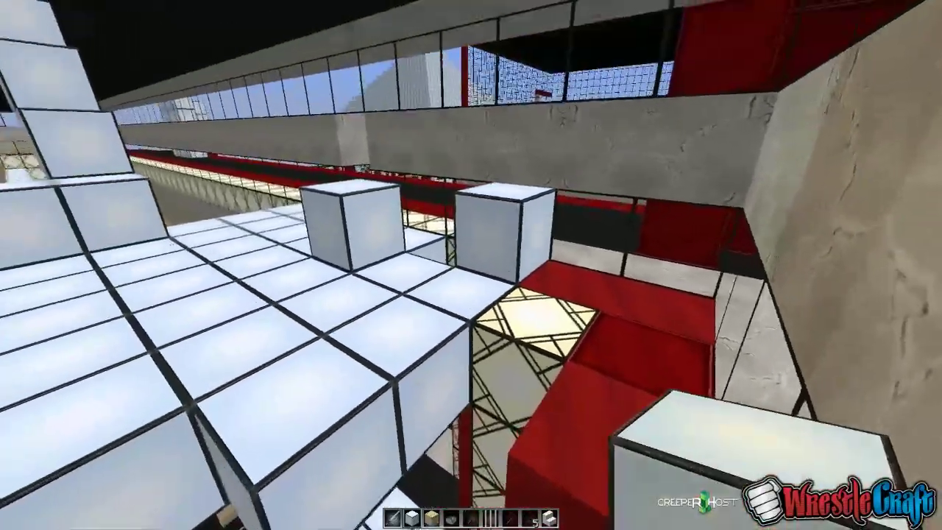
Break and place white floor blocks into a staircase, and remove a grey corridor block
click(471, 265)
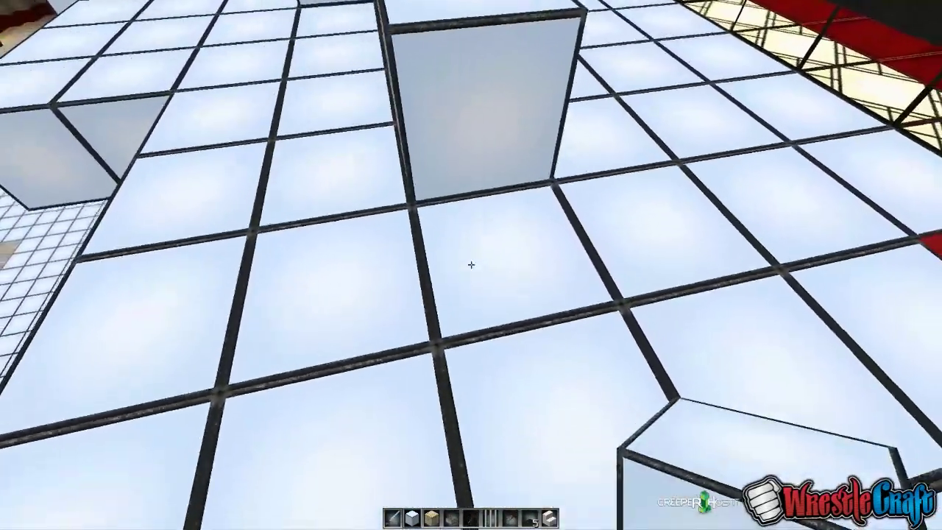
click(471, 265)
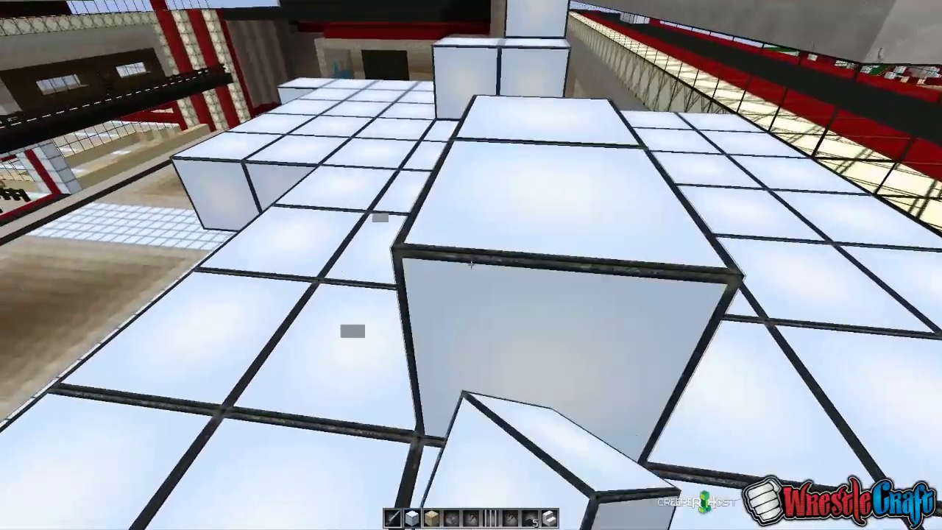
click(471, 265)
right_click(471, 265)
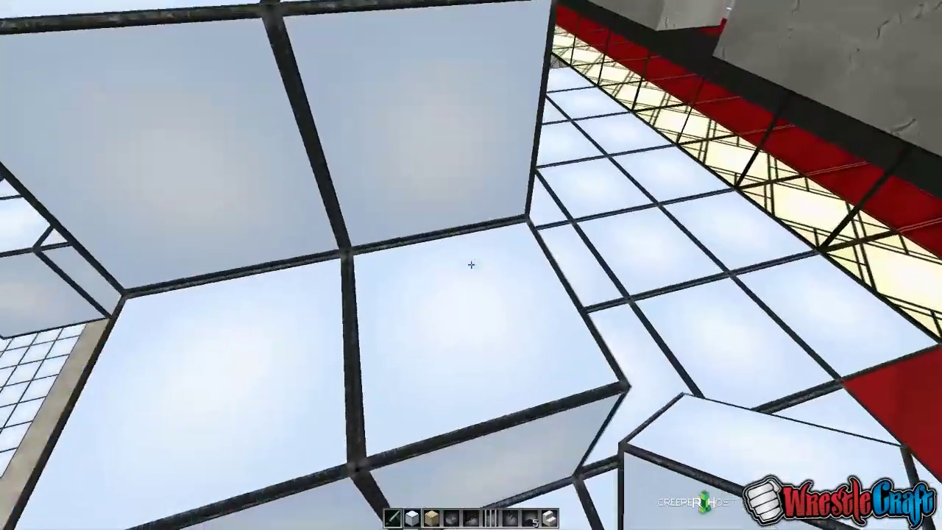
click(471, 264)
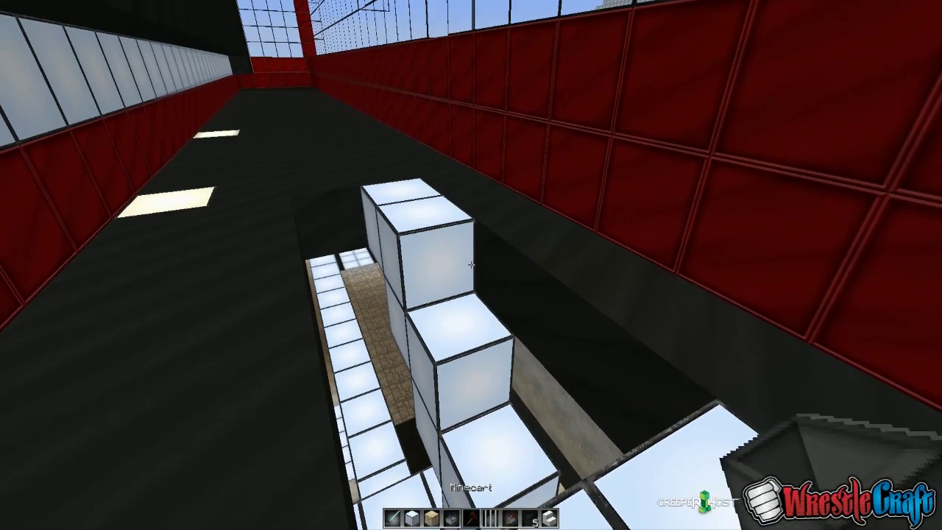
Mark a small upper-floor area with the axe and fill it with //set
key(5)
click(471, 264)
text(//set 35:15)
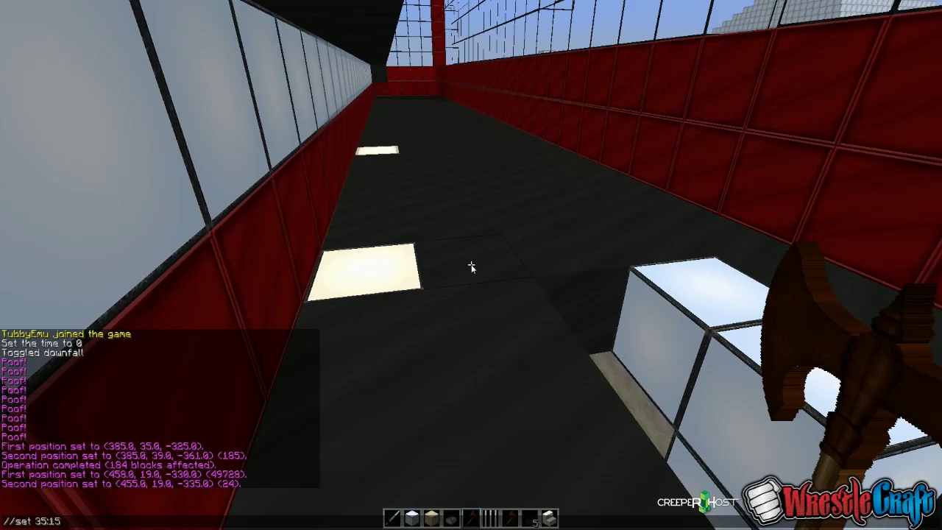
key(Return)
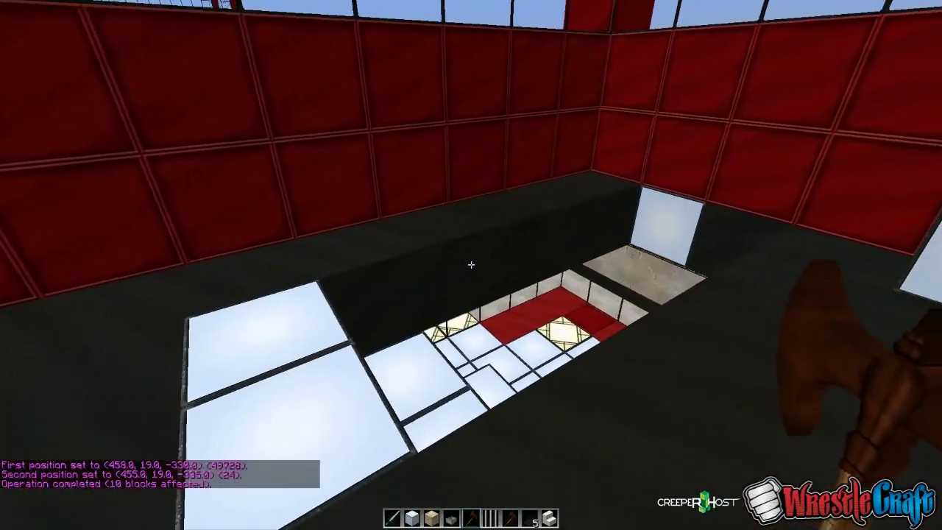
Mount three sea lanterns on the black corridor wall
key(6)
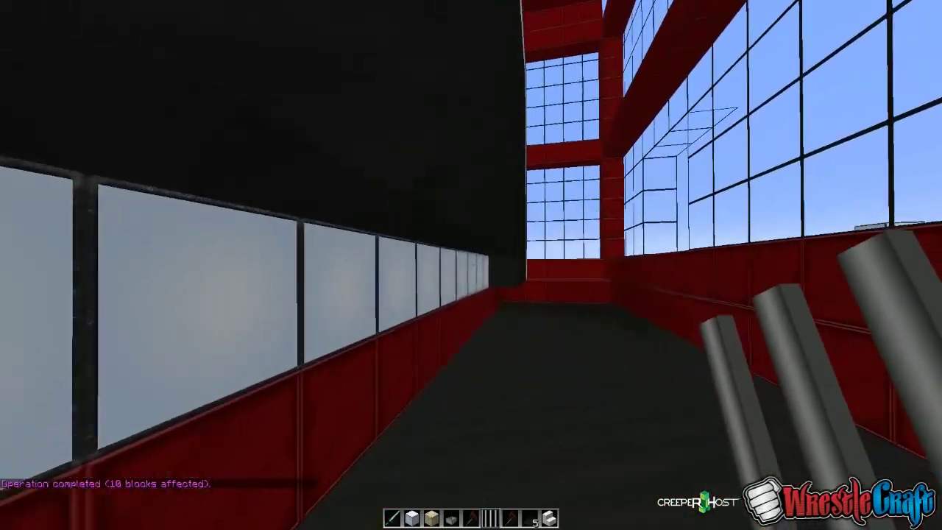
key(6)
scroll(471, 264, down, 2)
scroll(471, 264, down, 1)
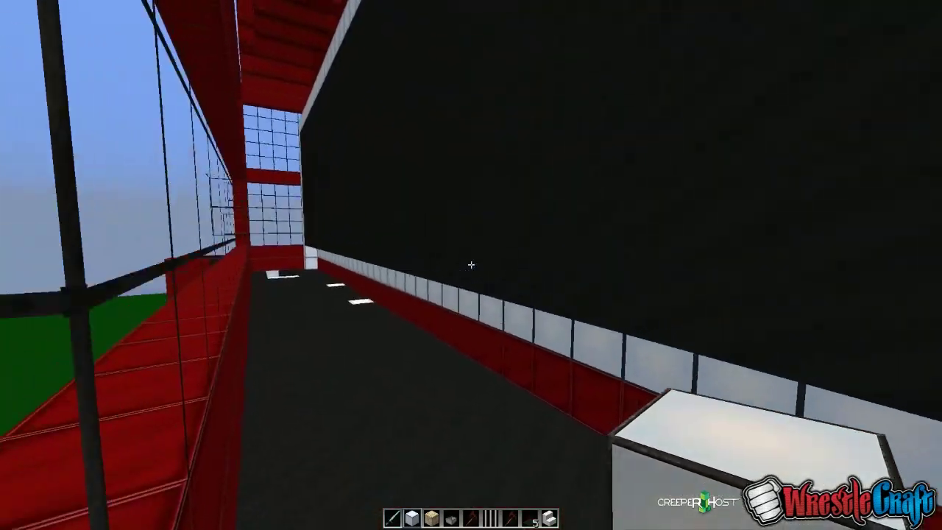
right_click(470, 264)
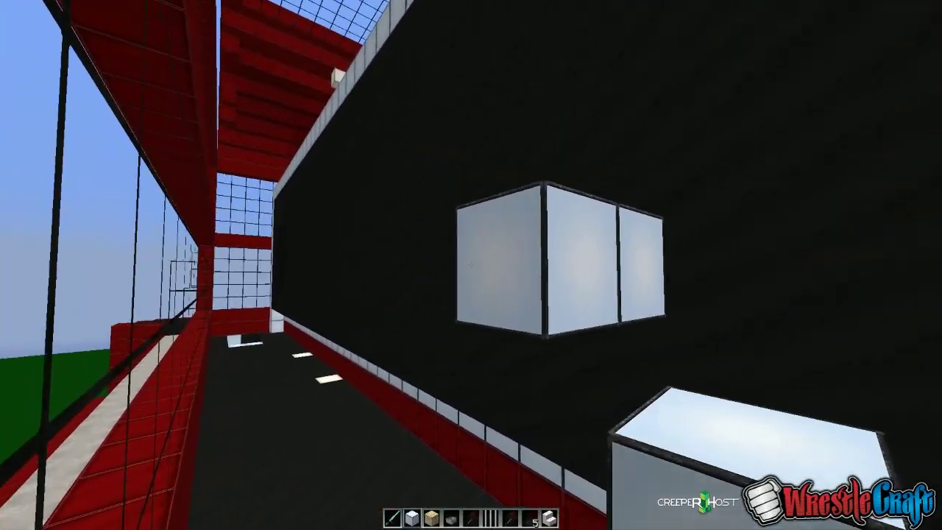
right_click(471, 264)
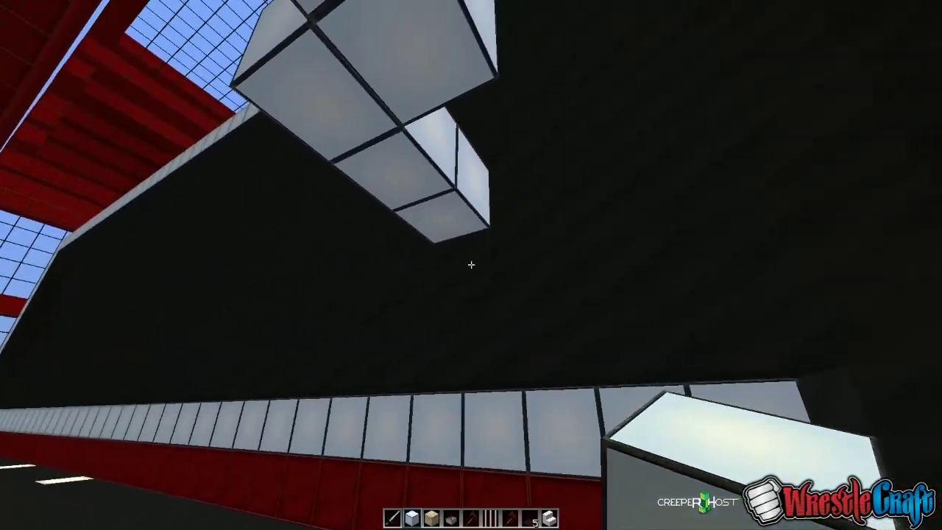
key(1)
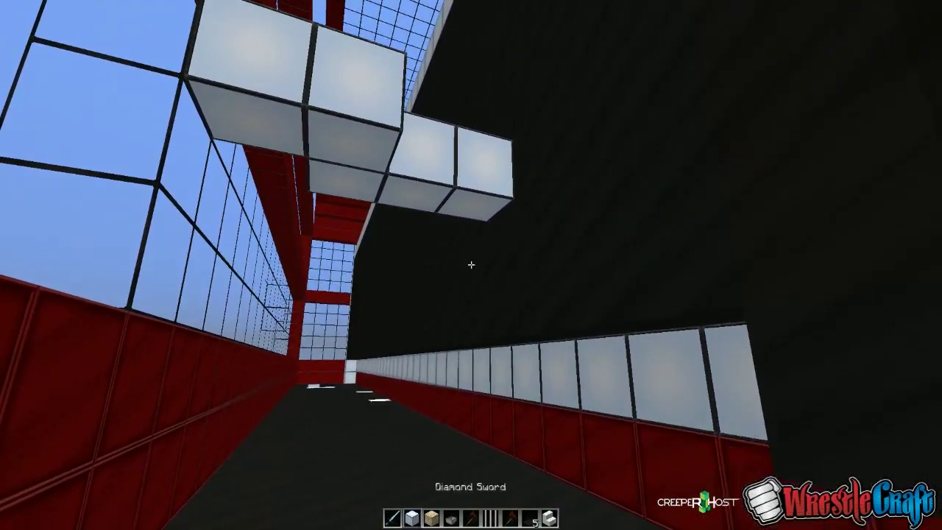
key(7)
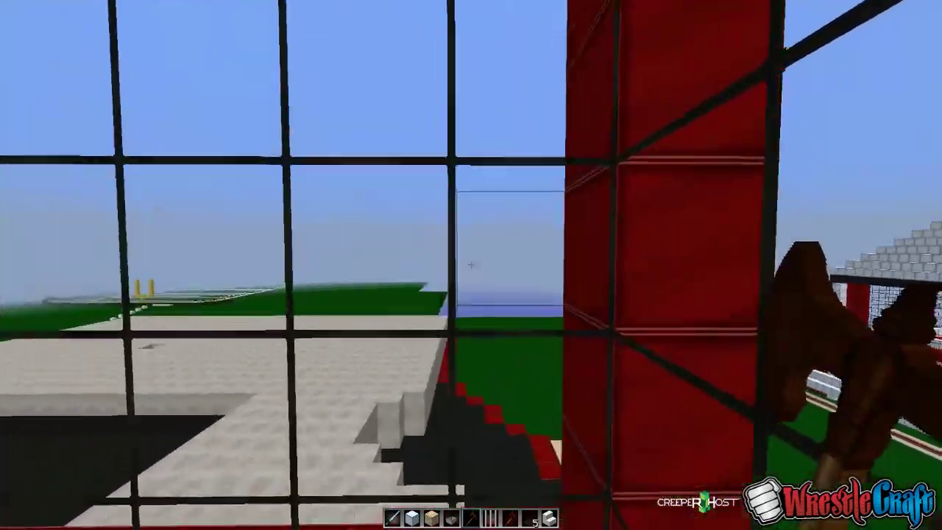
Select a region and fill it with white blocks, then undo the mistaken wall
right_click(471, 265)
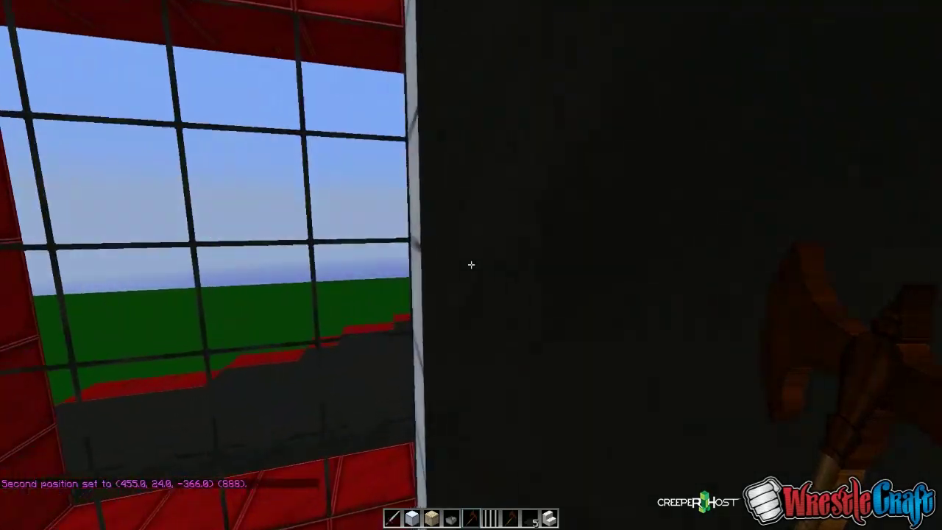
key(w)
key(w)
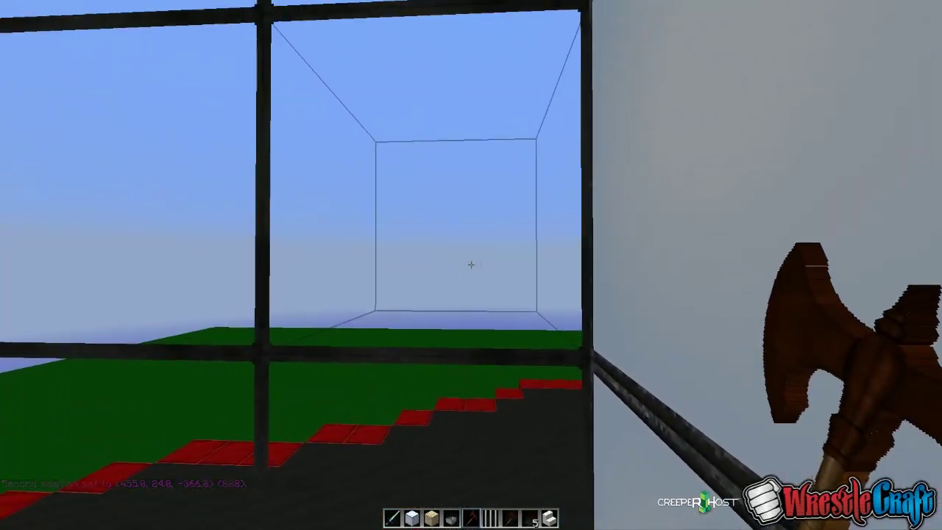
click(471, 265)
key(t)
text(//set 169)
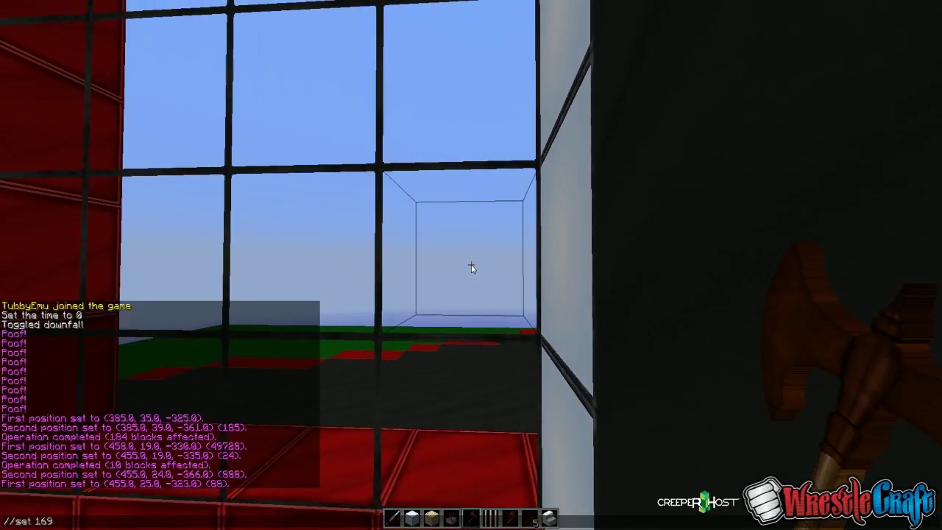
key(Return)
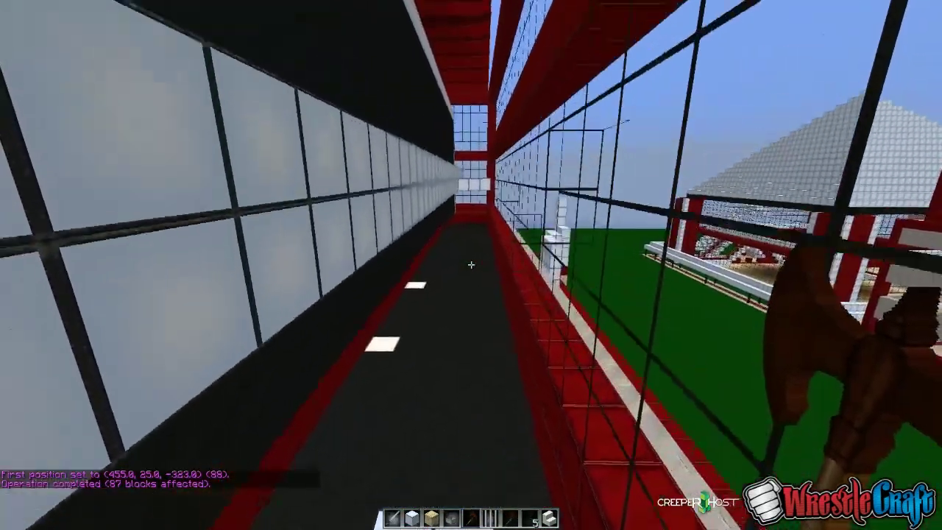
text(//undo)
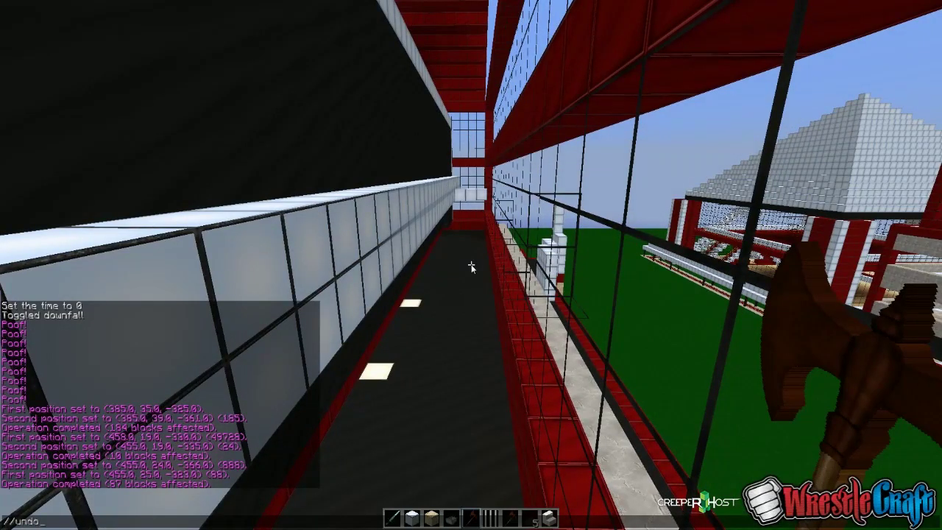
key(Return)
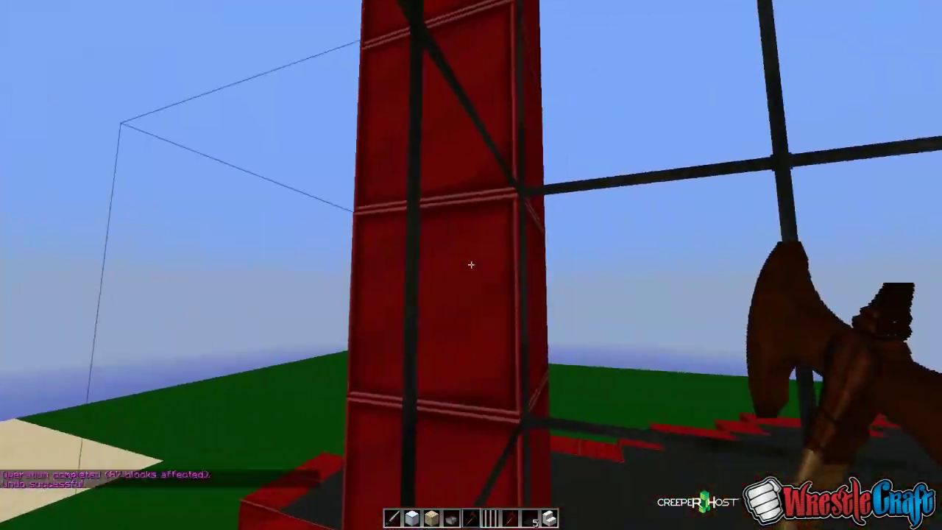
Reselect the ceiling region, starting its first corner at the red window frame
click(471, 265)
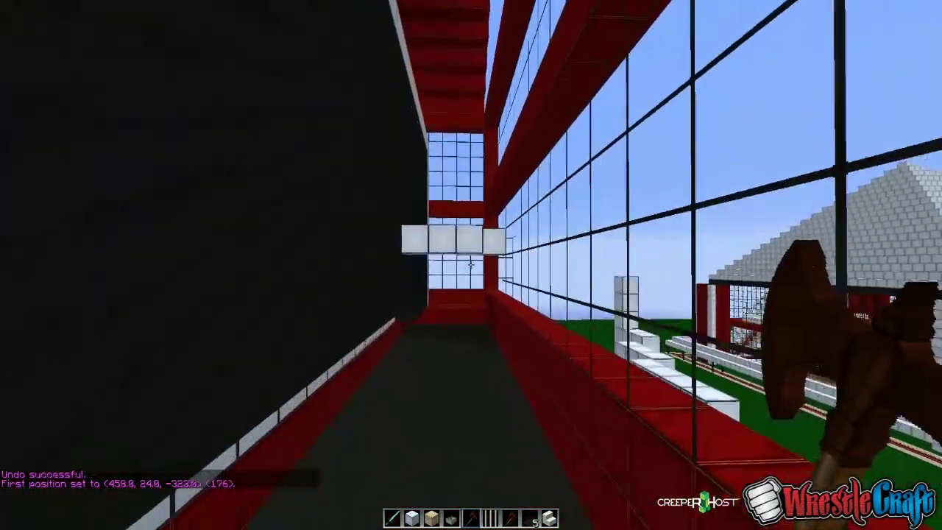
key(w)
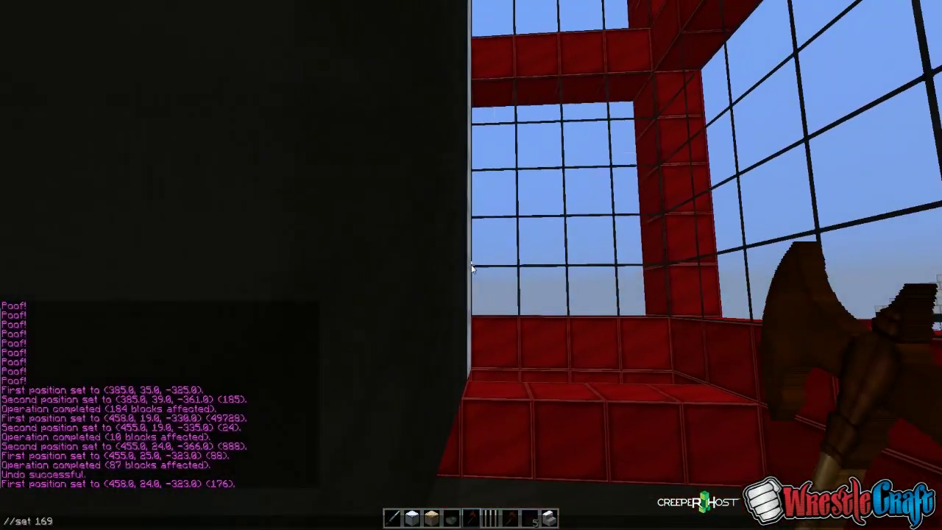
scroll(471, 264, down, 1)
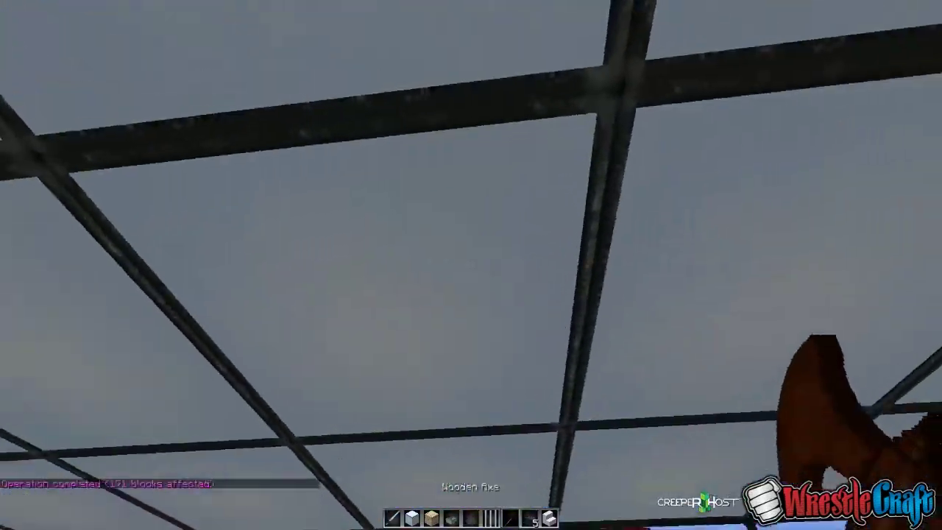
click(471, 265)
scroll(471, 265, down, 1)
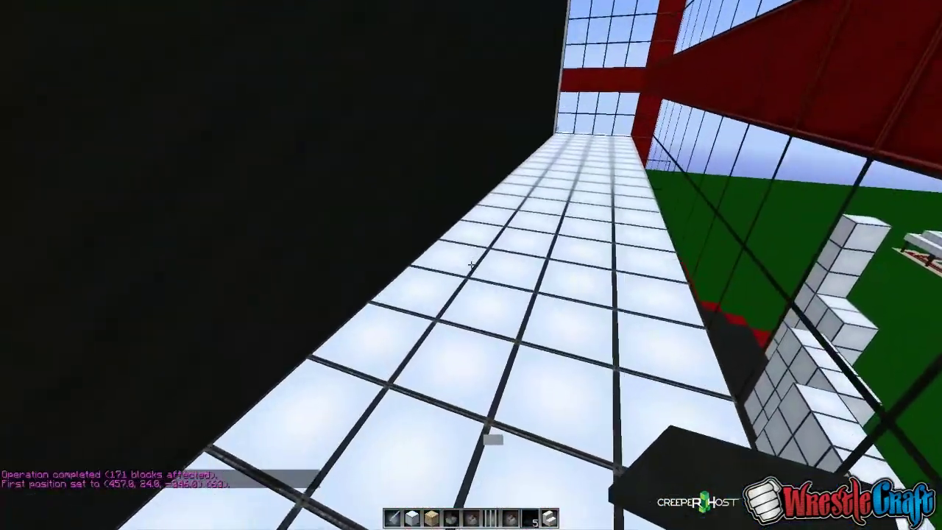
scroll(471, 265, up, 1)
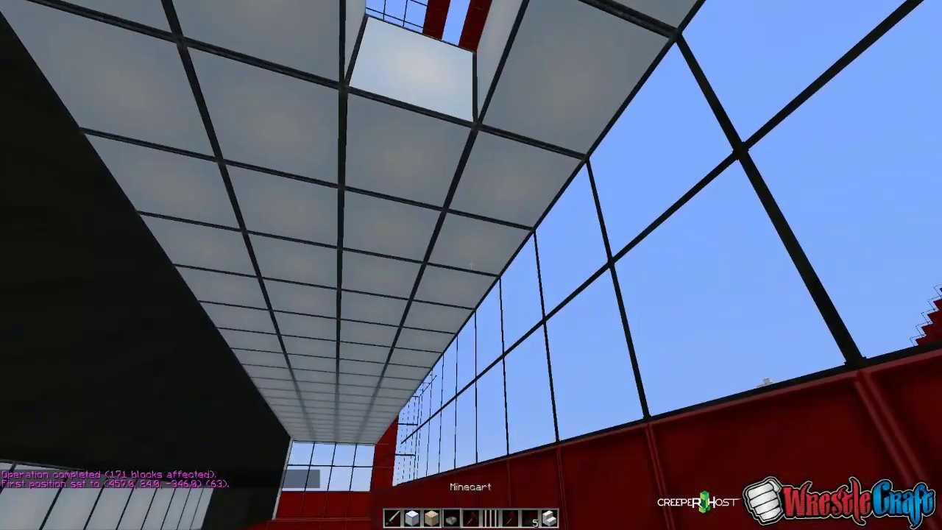
scroll(471, 265, up, 3)
scroll(471, 265, down, 1)
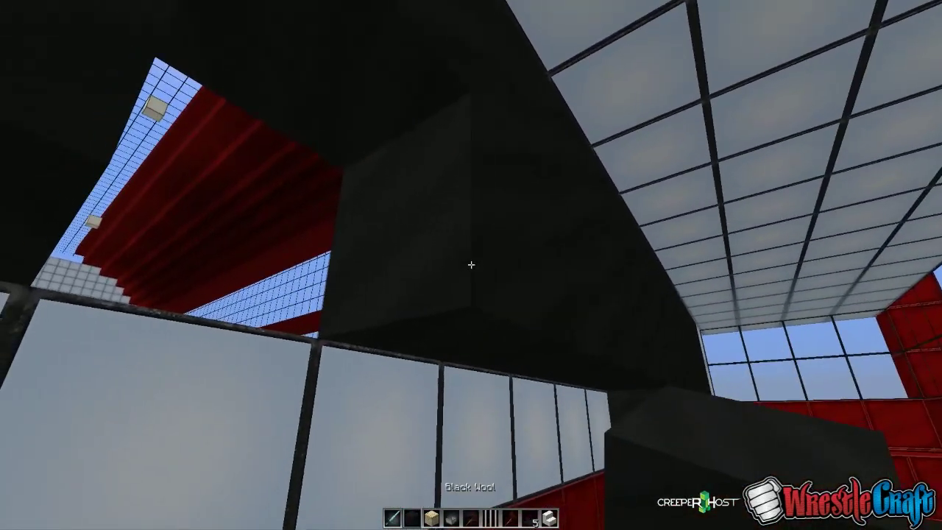
Pick black wool, then break a white block, red wall blocks and the sea-lantern column
middle_click(471, 265)
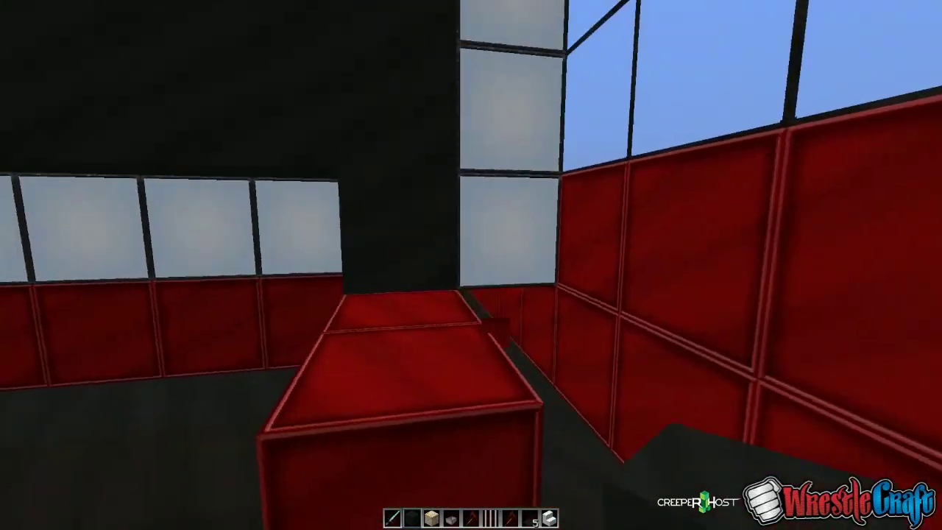
click(471, 265)
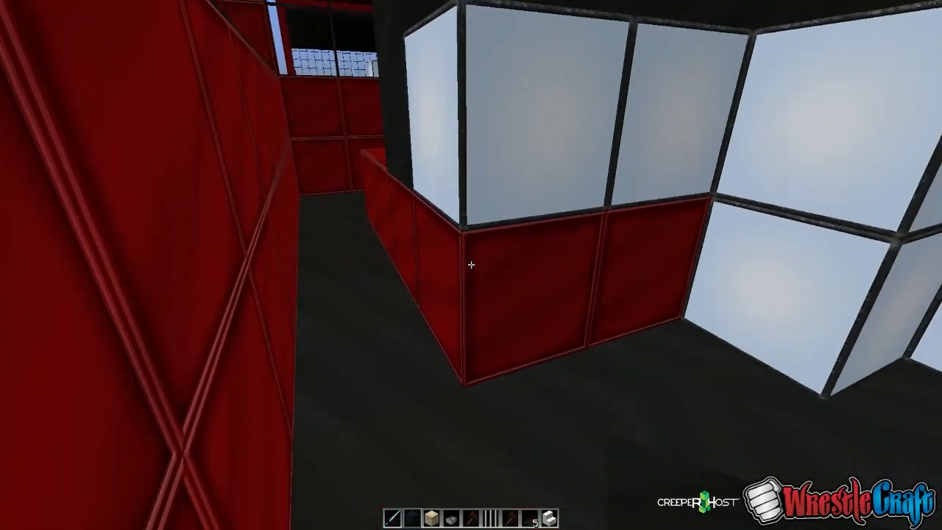
click(471, 265)
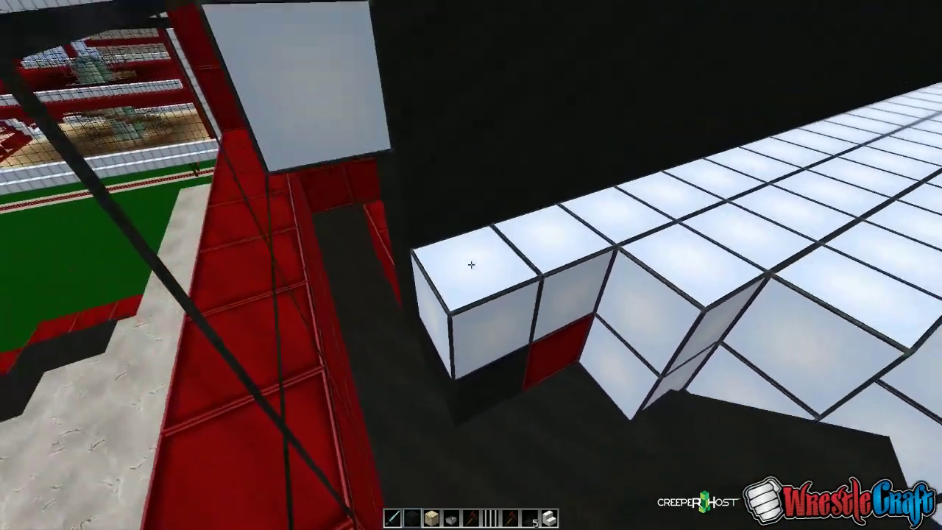
click(471, 264)
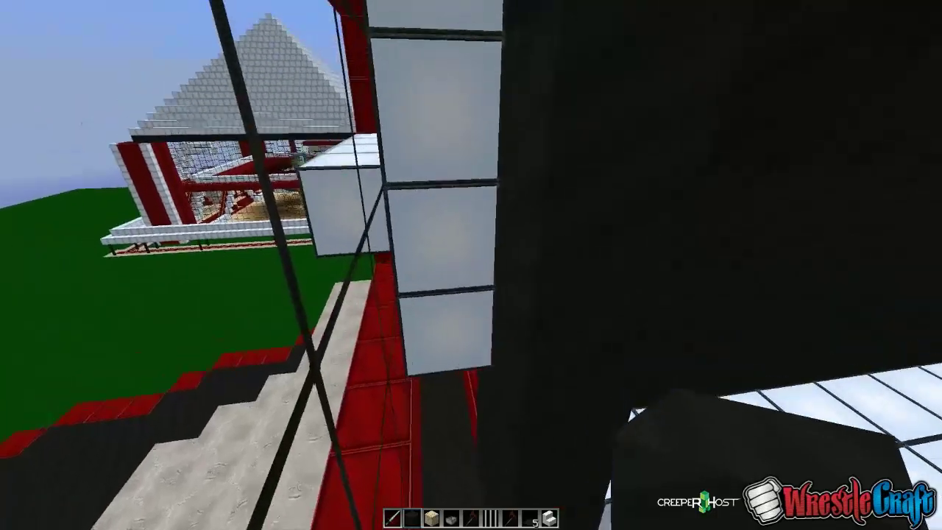
click(471, 265)
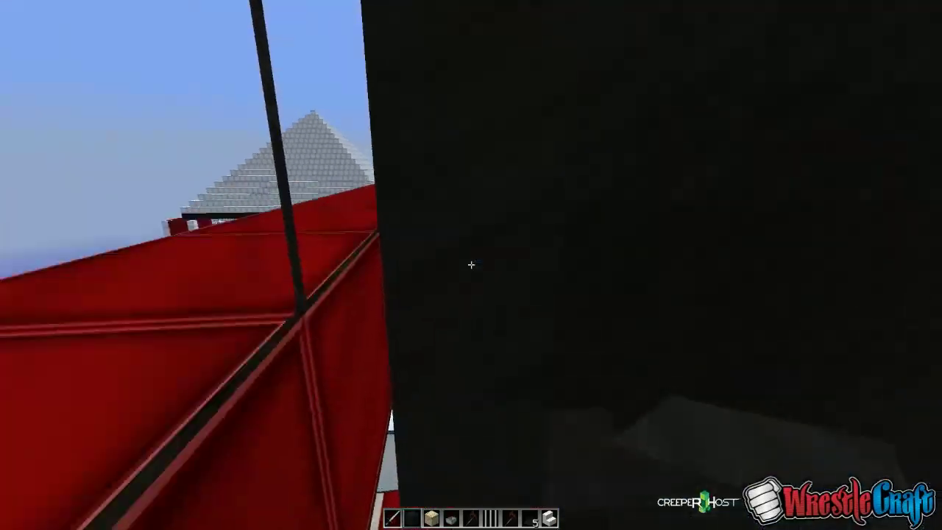
key(3)
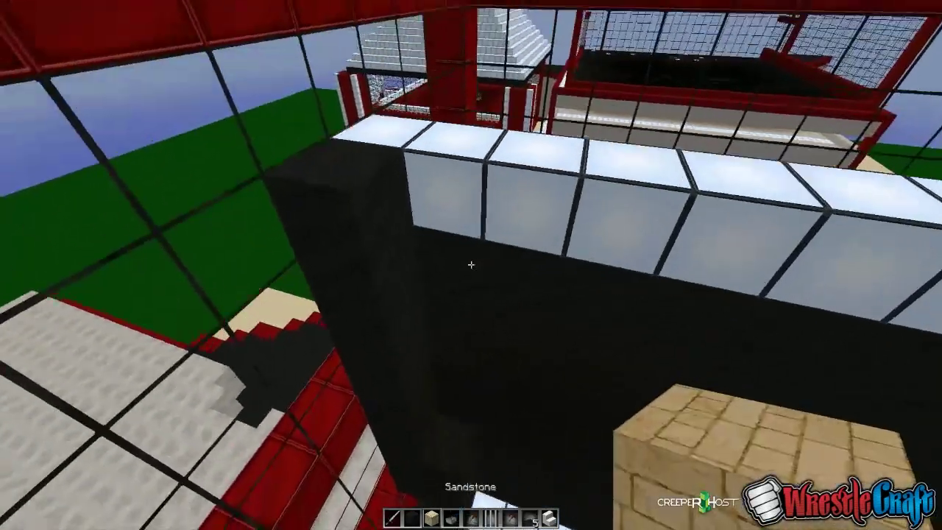
middle_click(471, 265)
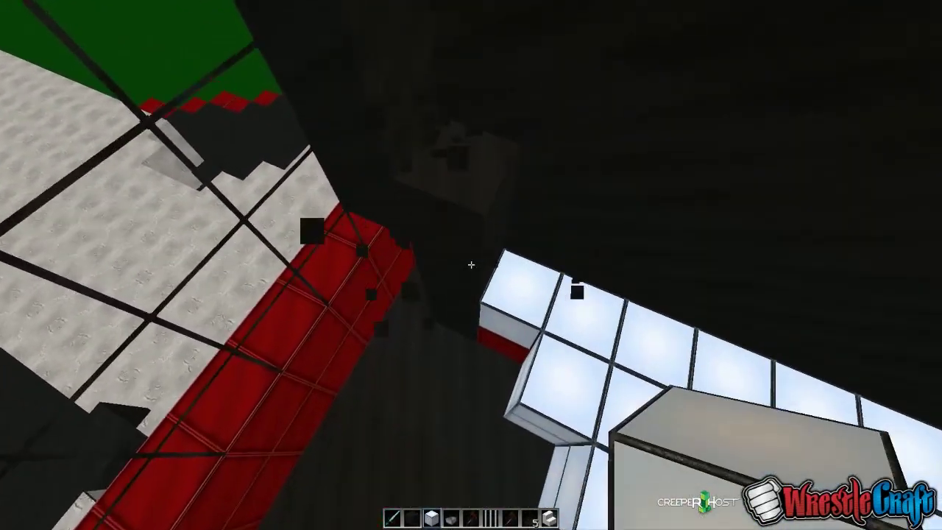
right_click(471, 265)
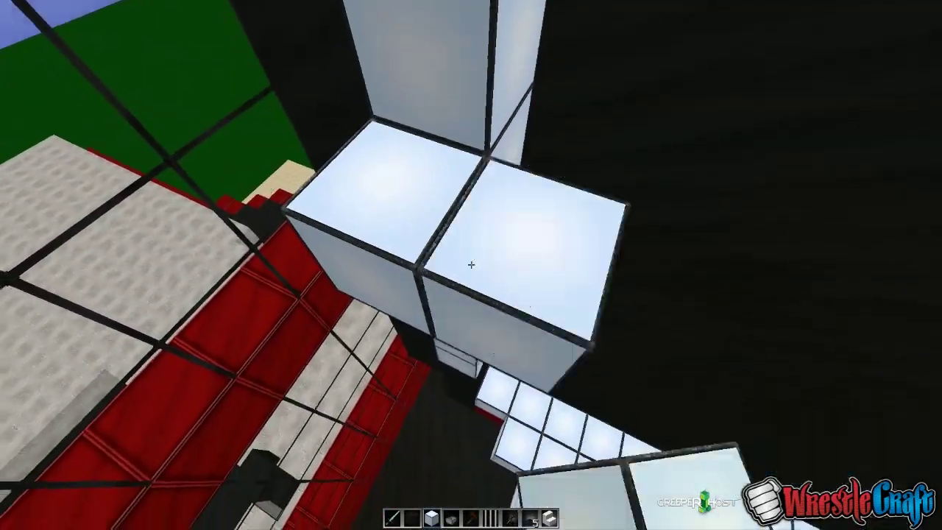
click(470, 265)
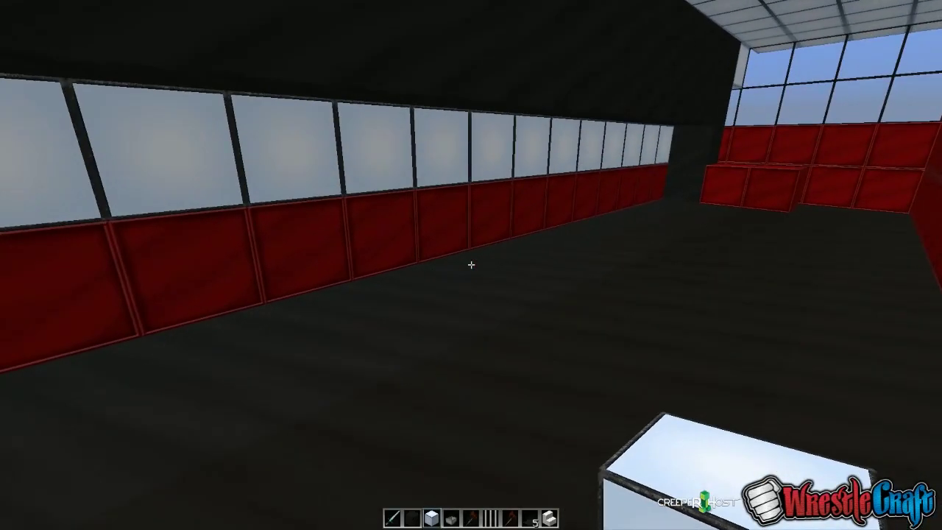
Stack three glowing white blocks into a column against the window wall
right_click(471, 265)
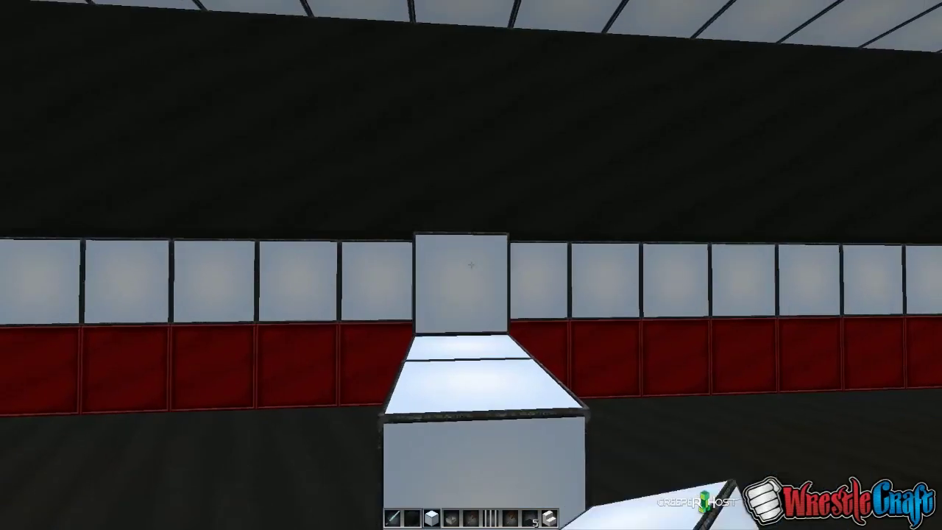
right_click(471, 265)
right_click(471, 265)
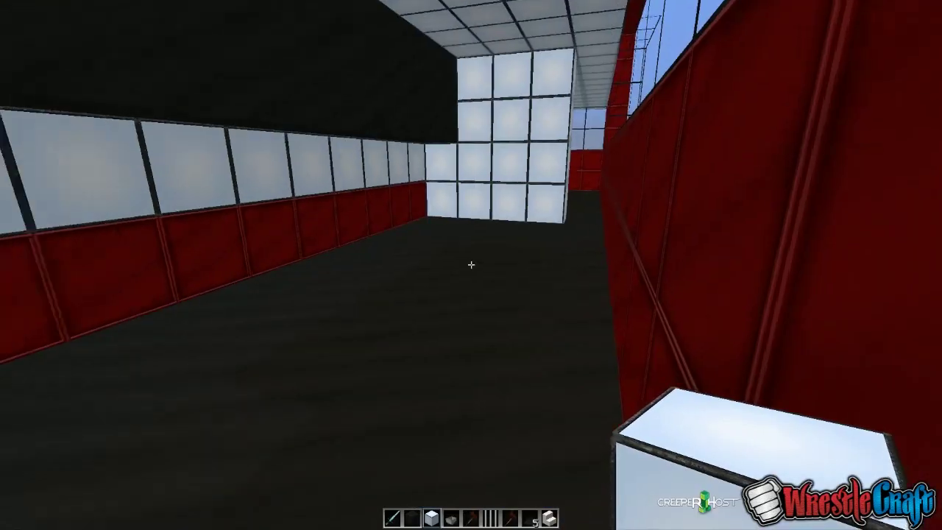
Fly up into the red-walled room and break the stray glass blocks along the corridor
key(space)
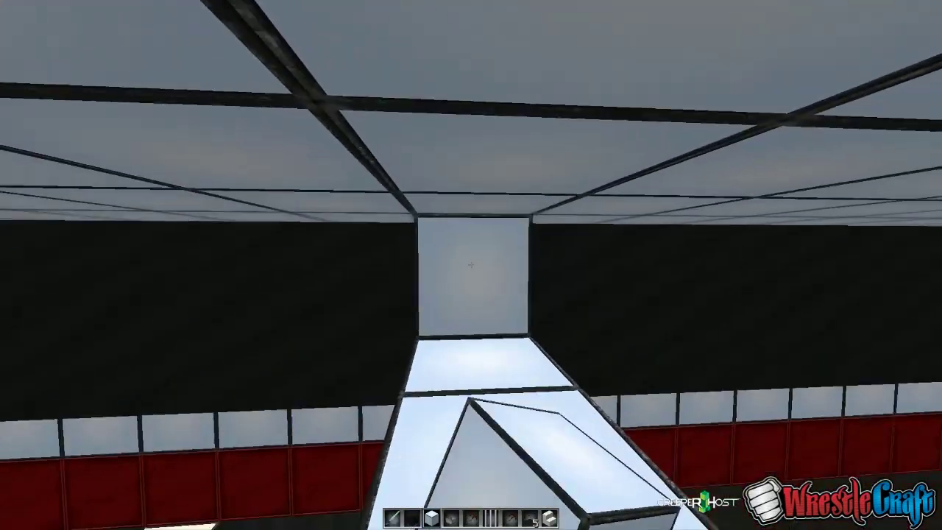
key(space)
key(shift)
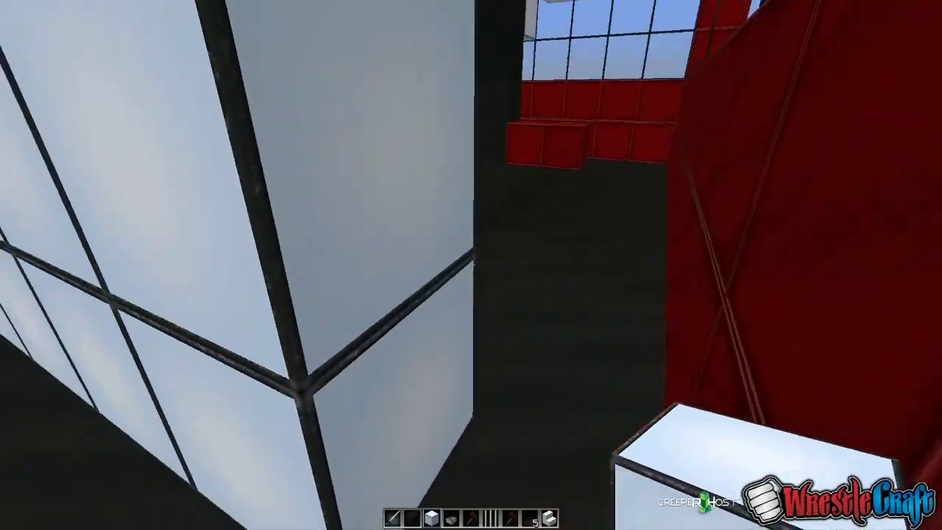
click(471, 265)
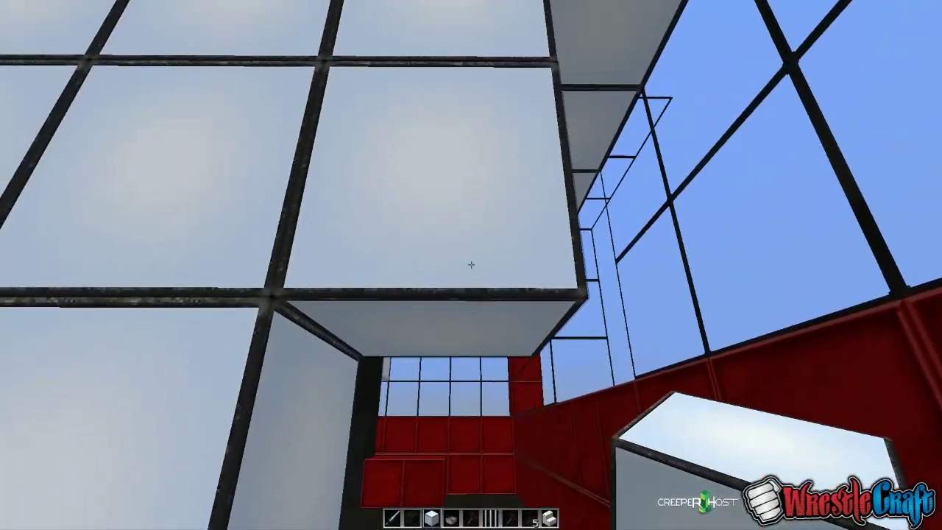
click(471, 265)
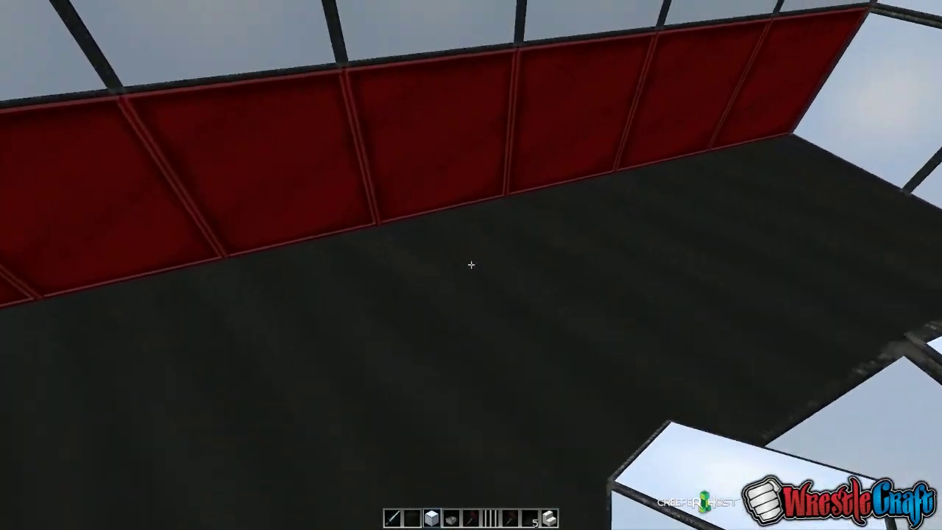
key(w)
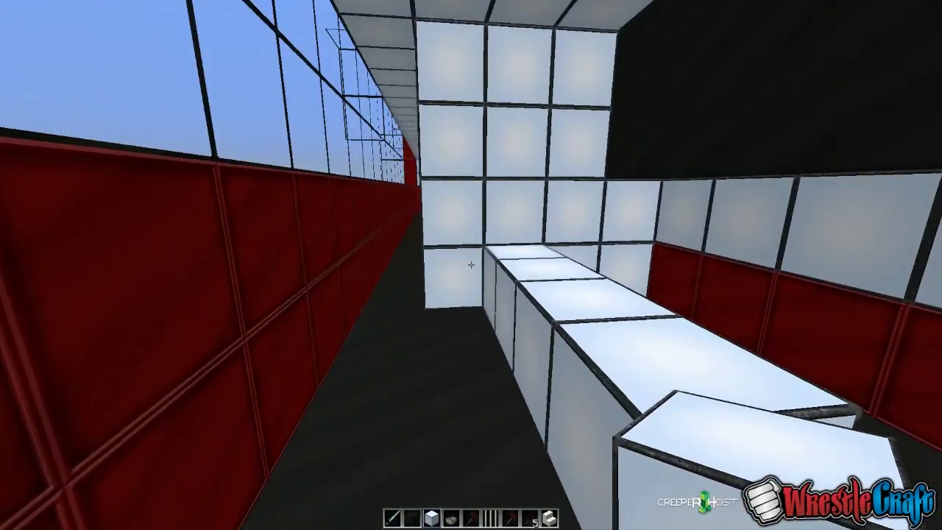
key(w)
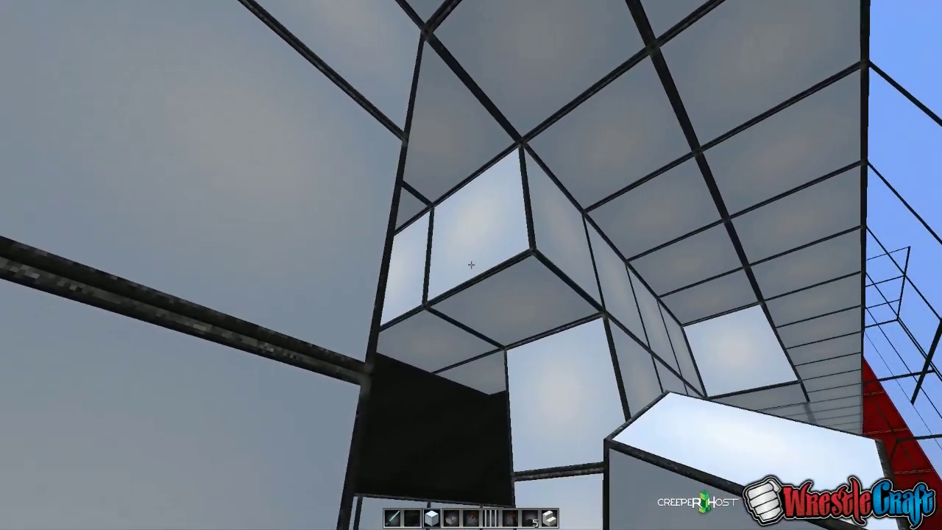
click(471, 265)
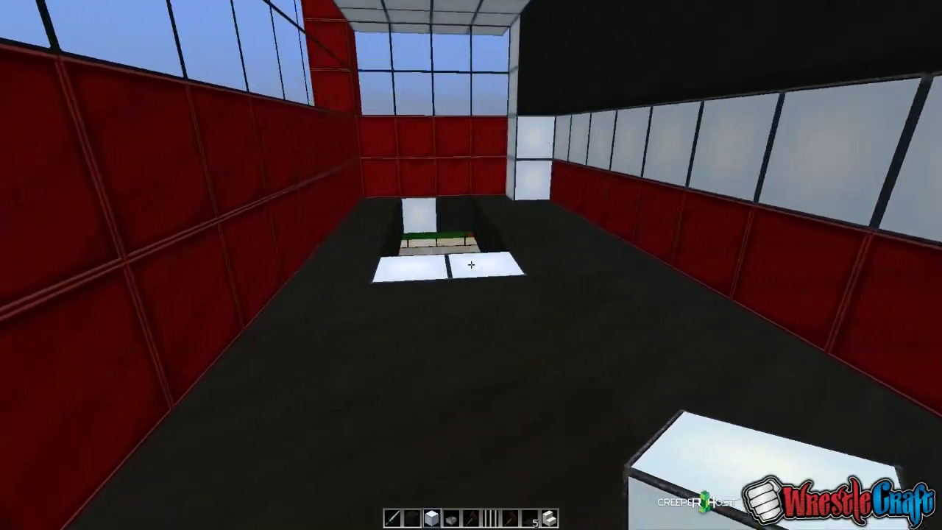
scroll(471, 264, up, 4)
scroll(471, 265, down, 1)
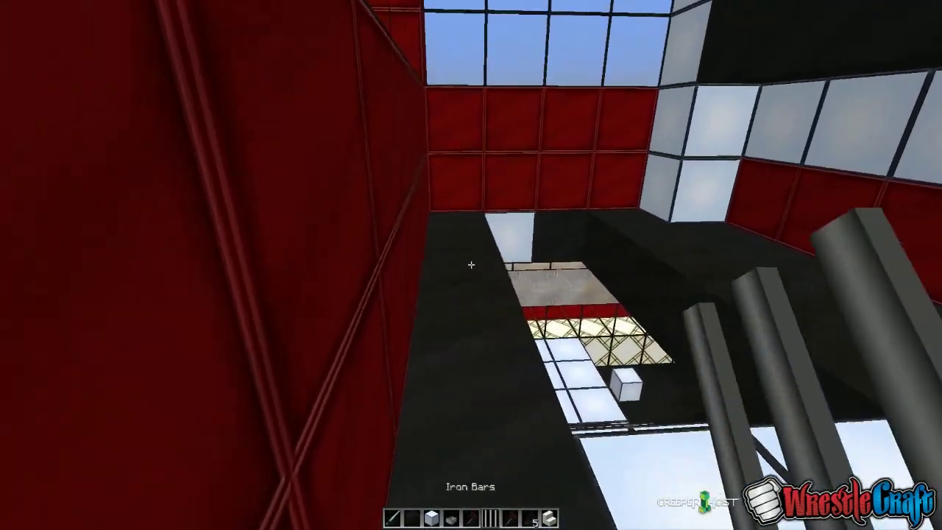
Place iron-bar railings beside the stairwell opening and a Sea Lantern on the floor
right_click(471, 265)
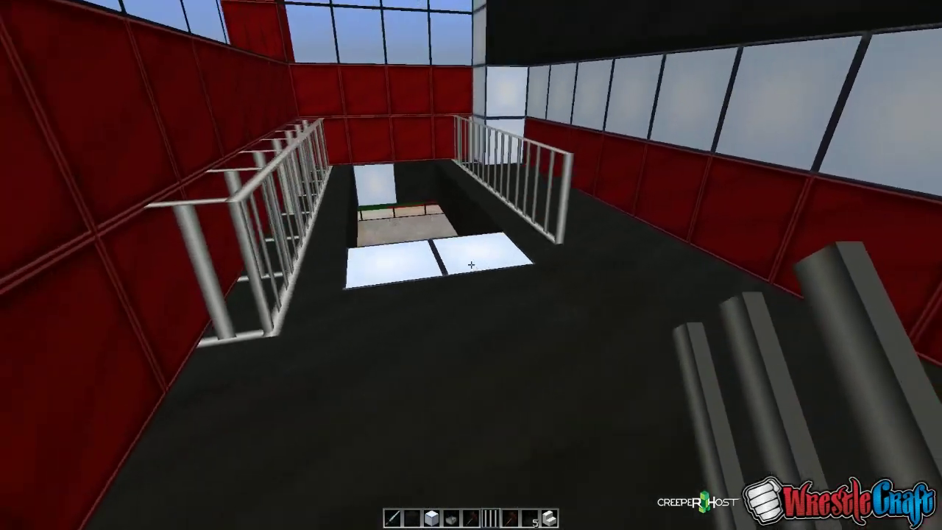
scroll(471, 264, up, 3)
right_click(471, 265)
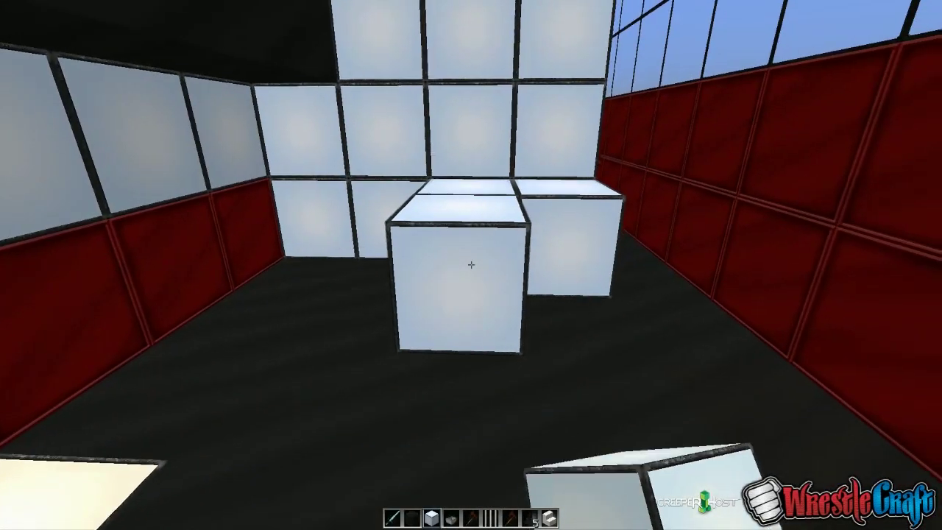
Break the two stray white floor blocks, then two glass ceiling blocks near the red blocks
click(470, 265)
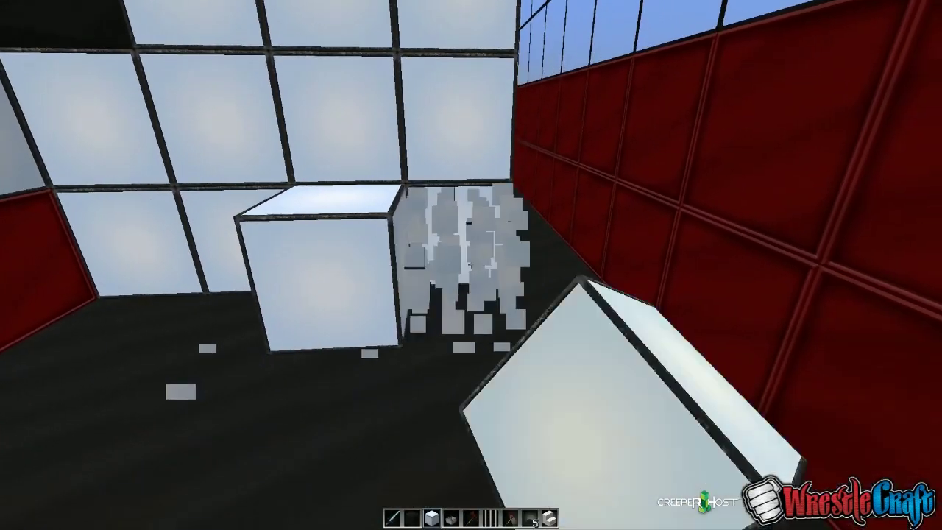
click(471, 265)
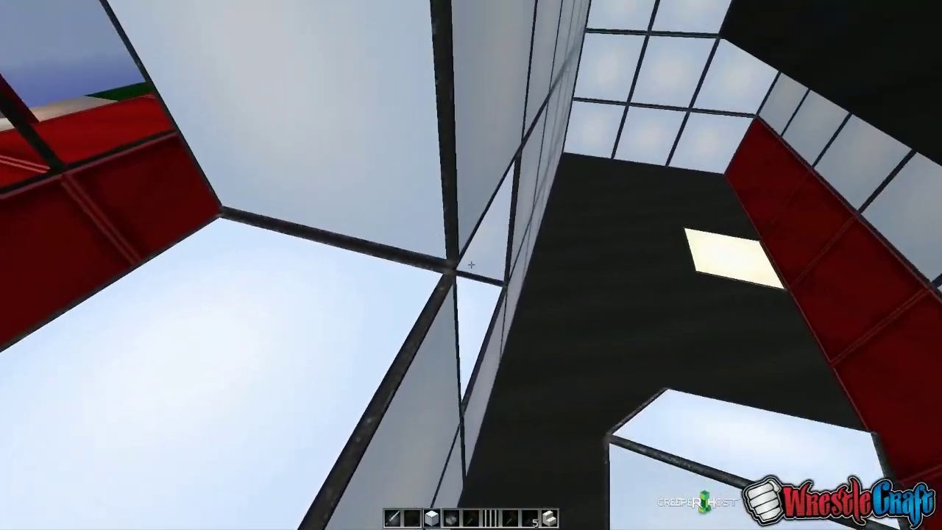
click(471, 265)
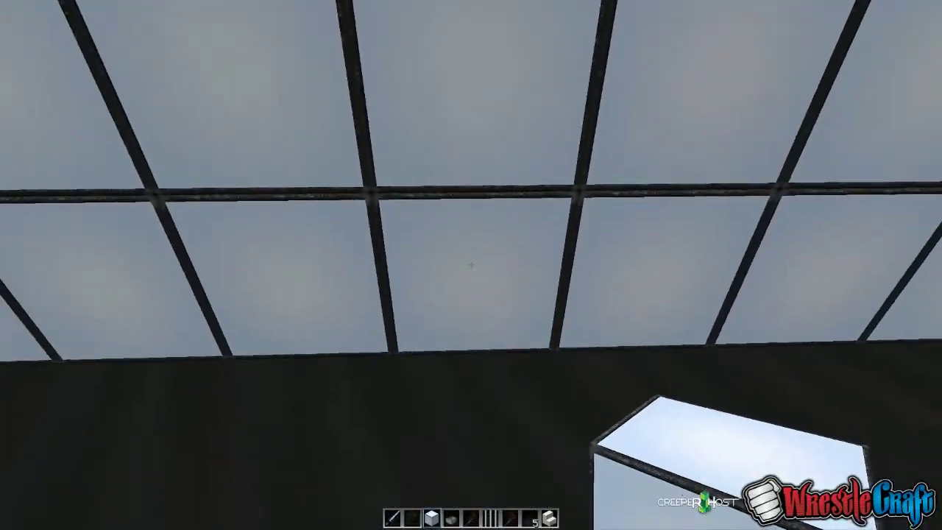
click(471, 265)
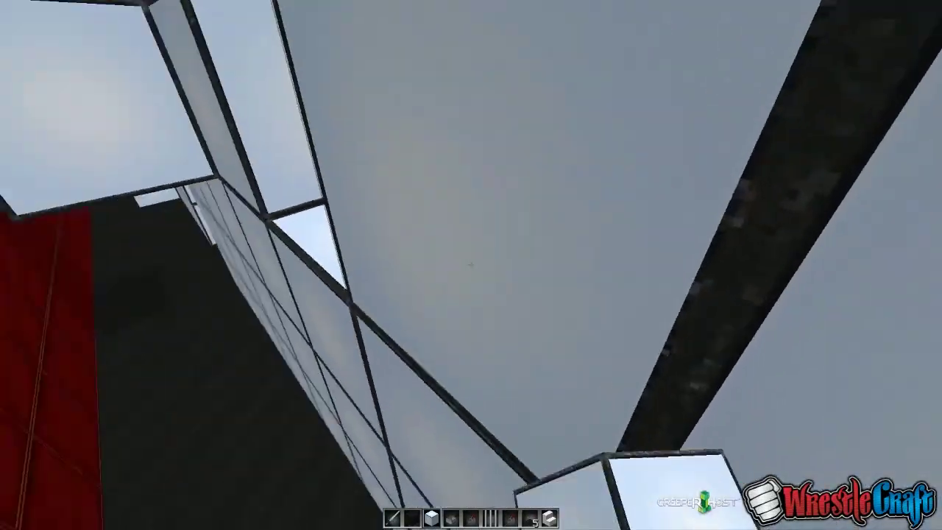
Open and close chat, then set a white block into the upper room's glass wall
key(t)
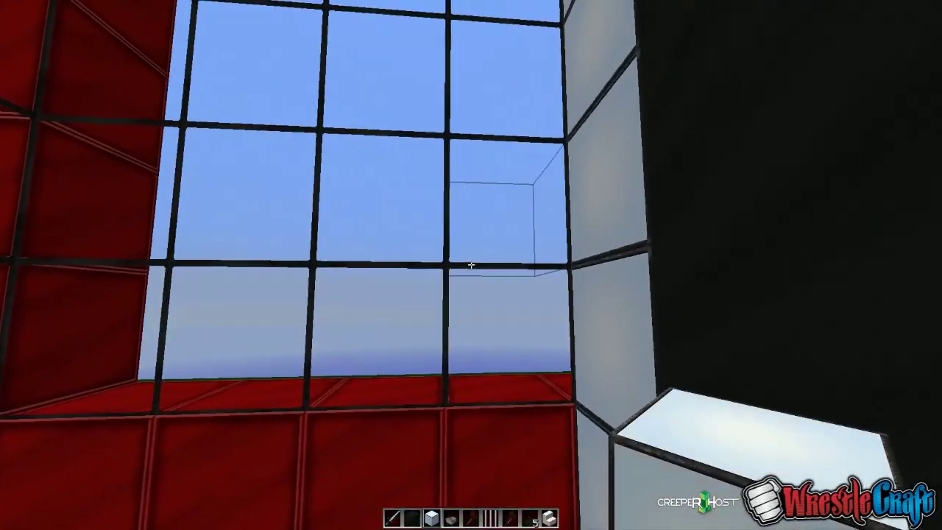
right_click(471, 265)
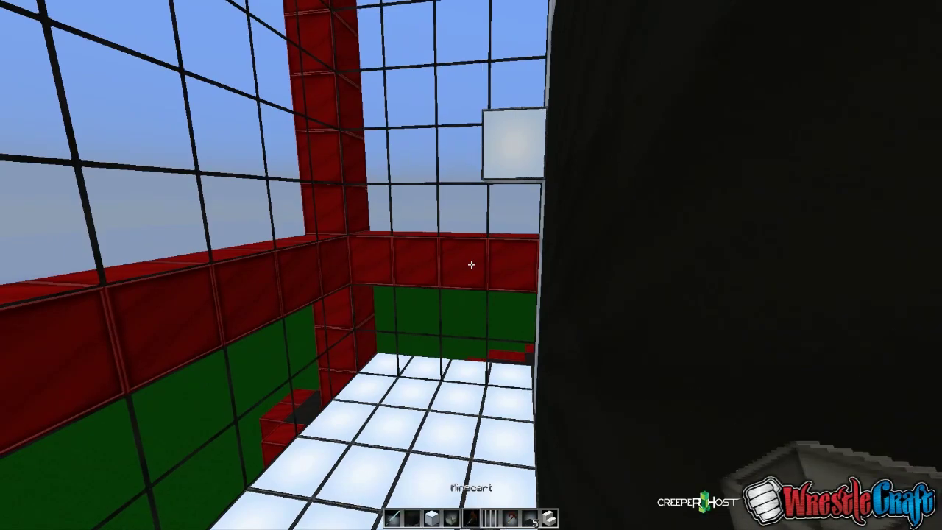
Mark WorldEdit pos1 and pos2, fill the 171-block region, and break a glass floor block
click(471, 264)
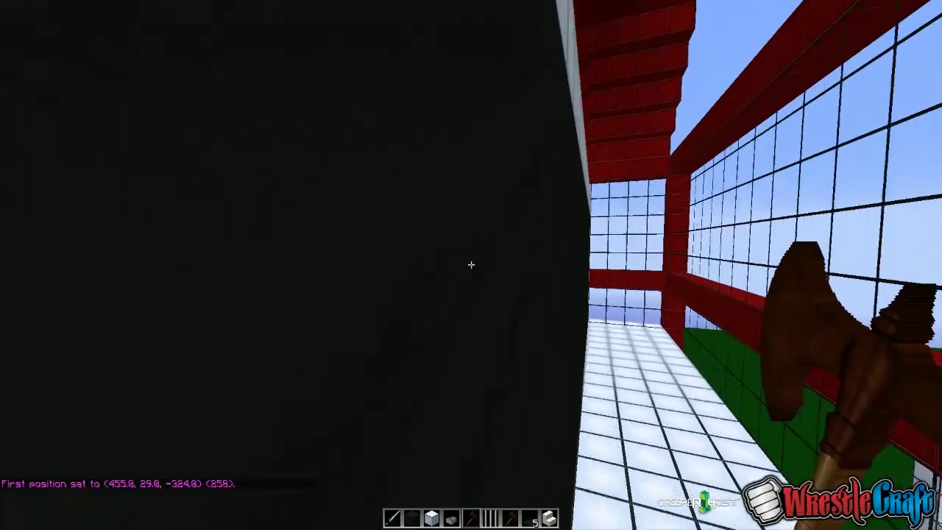
right_click(471, 265)
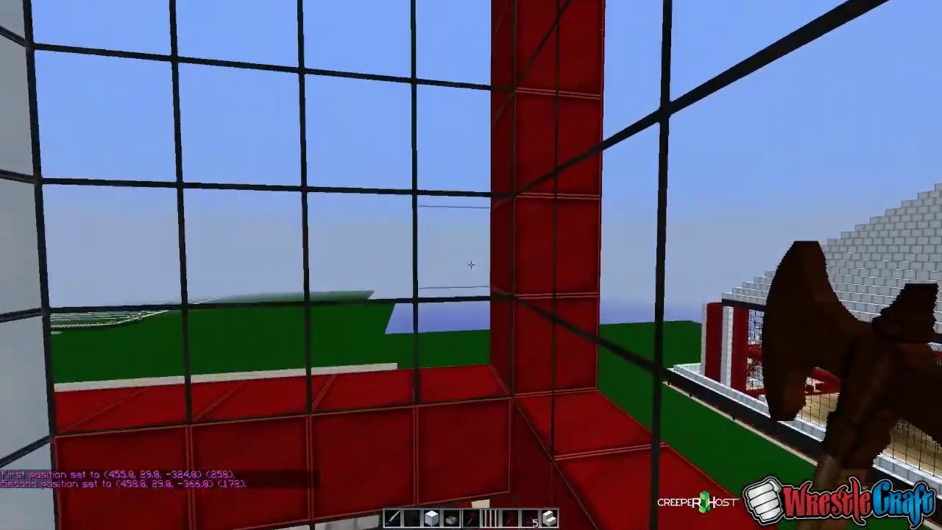
text(//)
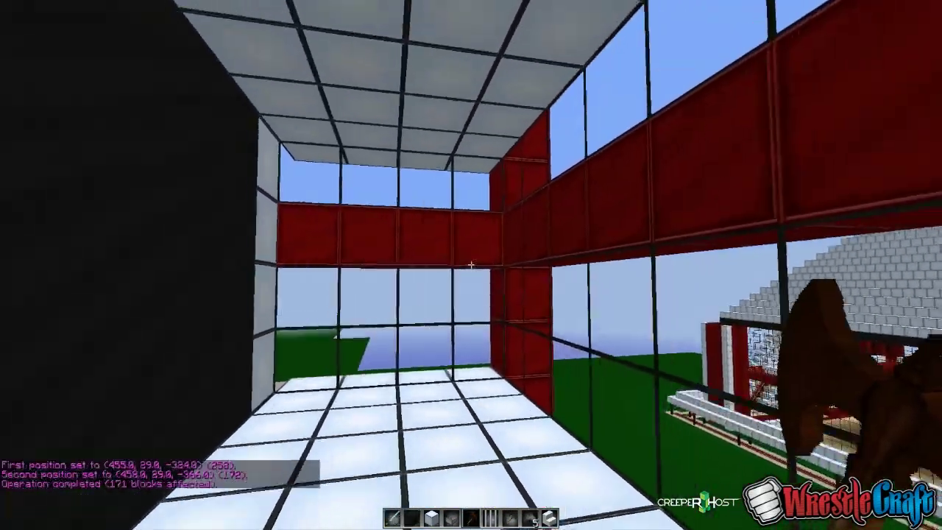
scroll(471, 265, down, 1)
scroll(471, 265, up, 1)
click(471, 265)
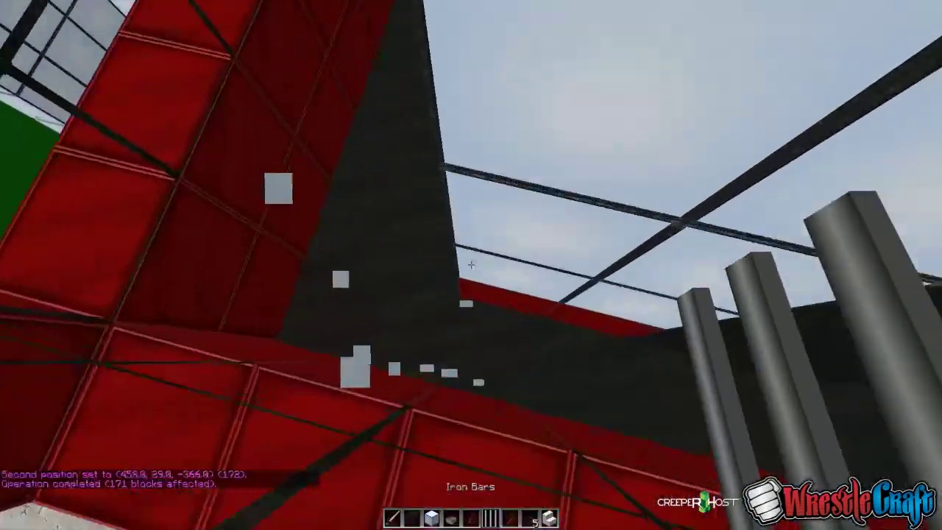
key(space)
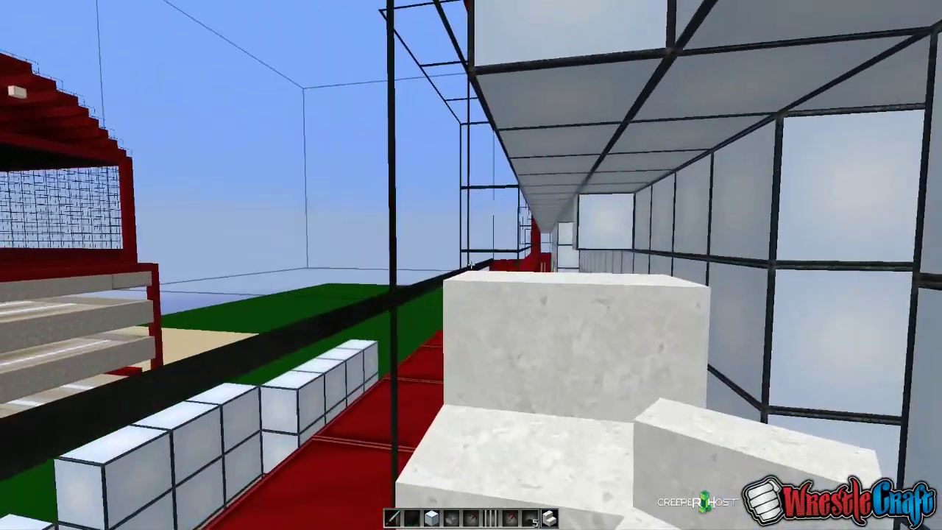
Break the overhead glass blocks along the upper corridor
key(s)
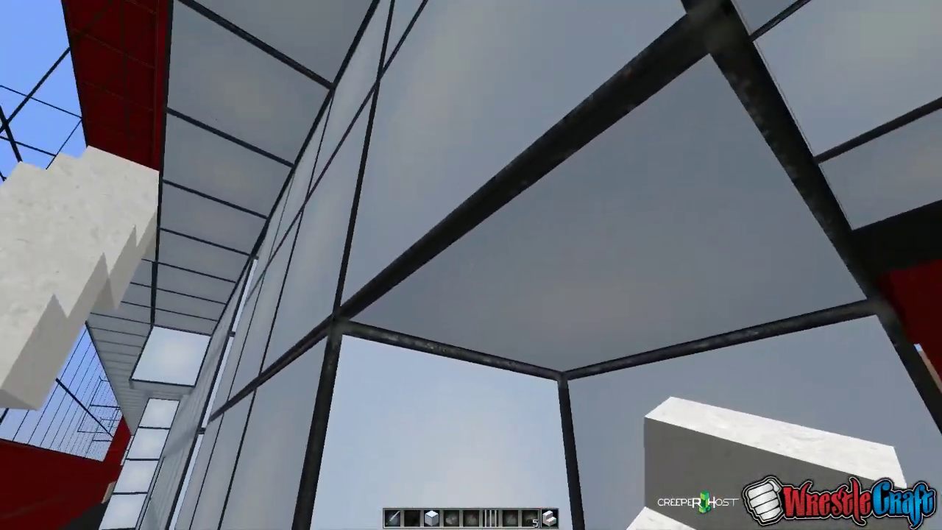
click(471, 265)
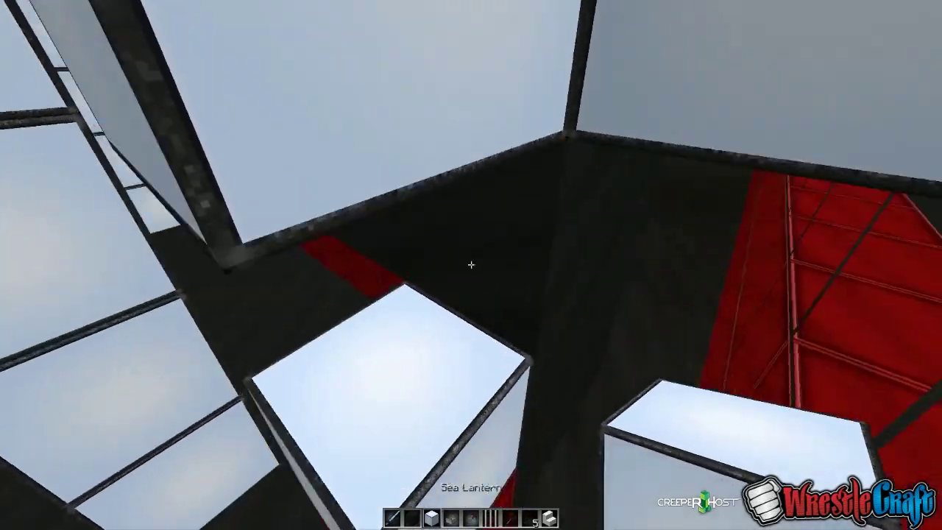
click(470, 265)
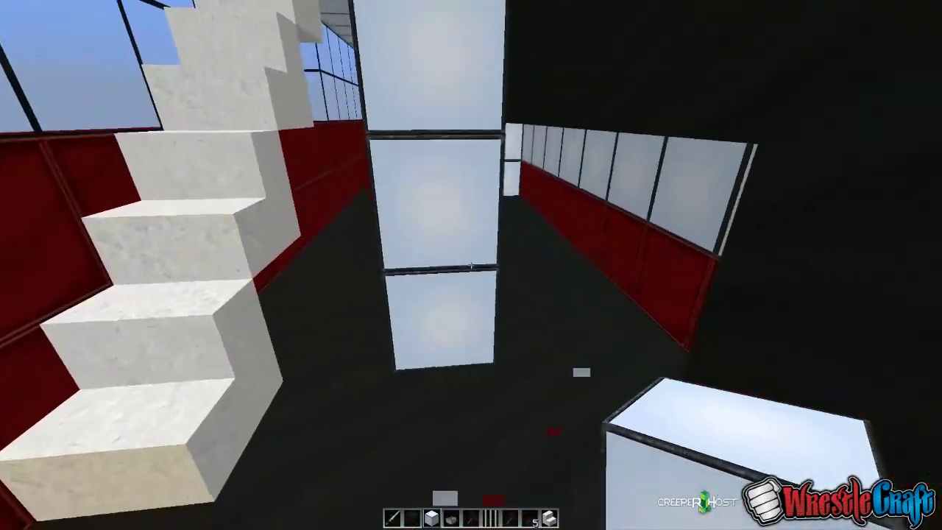
click(471, 265)
click(471, 265)
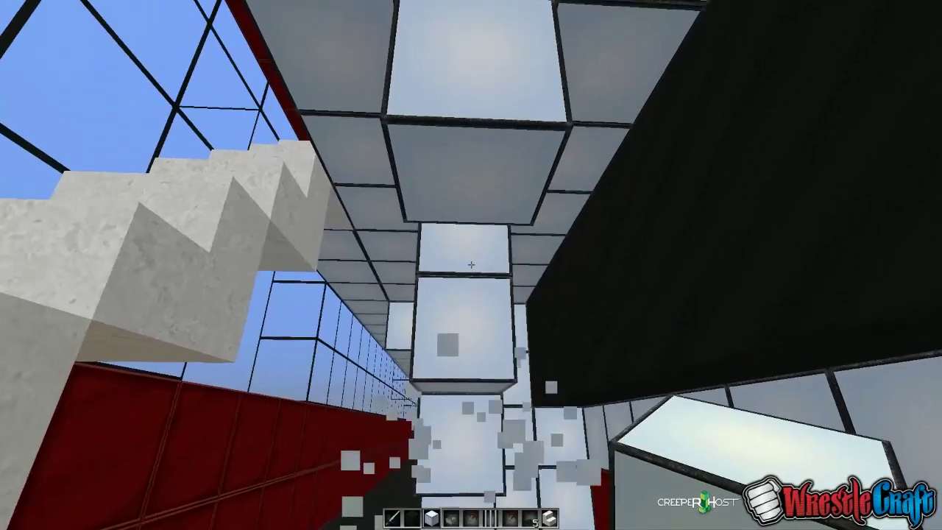
click(471, 265)
click(471, 264)
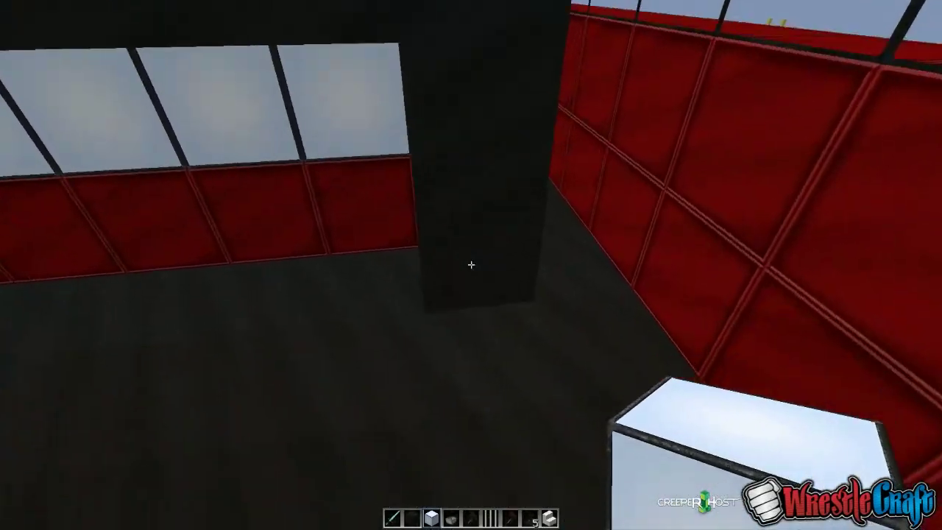
Place white and quartz blocks by the staircase and clear the surrounding stray blocks
right_click(471, 265)
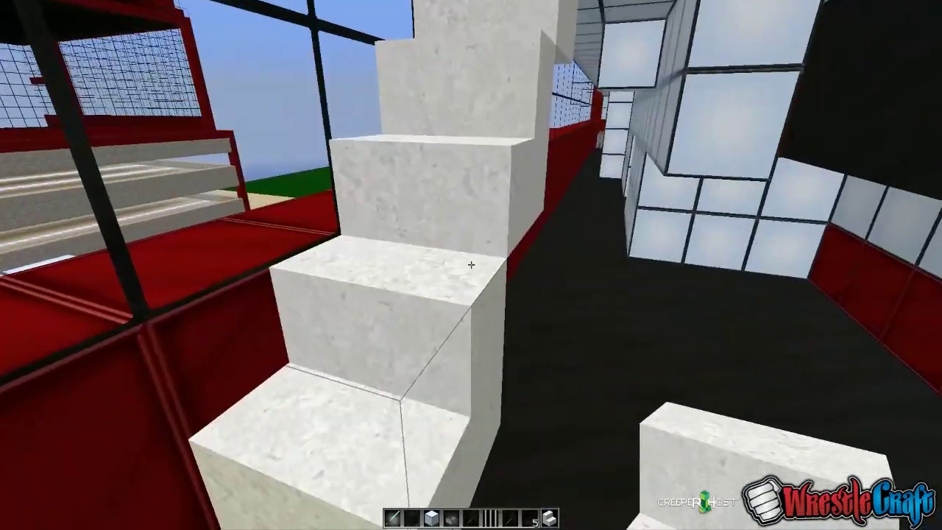
right_click(470, 265)
click(471, 265)
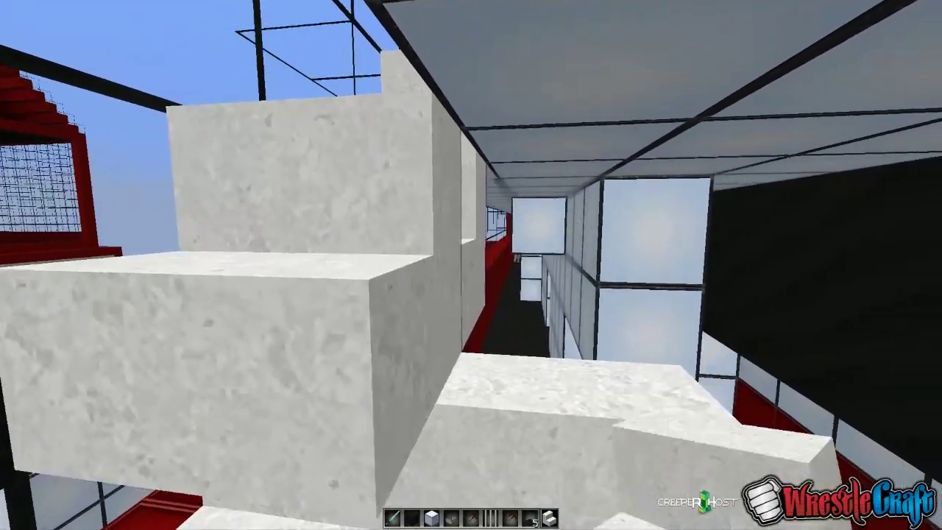
click(471, 264)
click(471, 265)
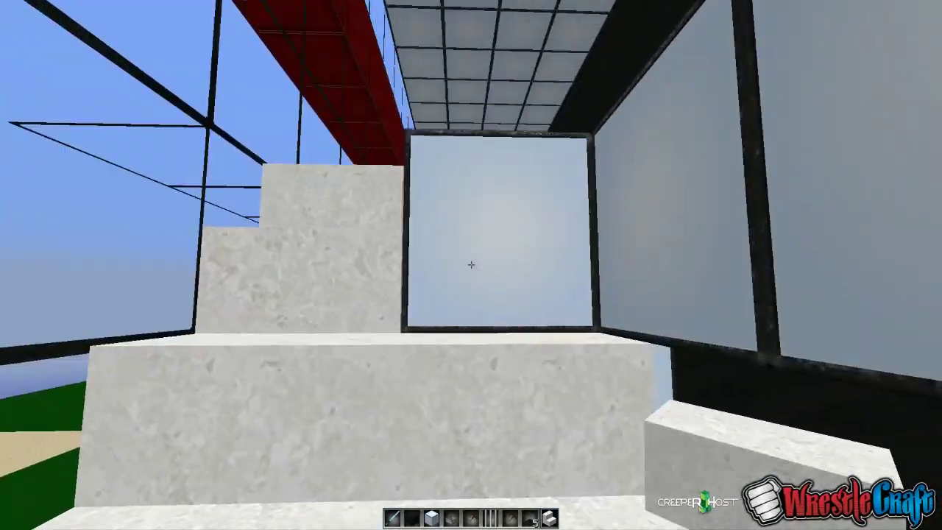
click(471, 265)
click(471, 264)
Replace glass in the wall with Sea Lantern lights and add an iron-bar railing along the floor edge
click(471, 265)
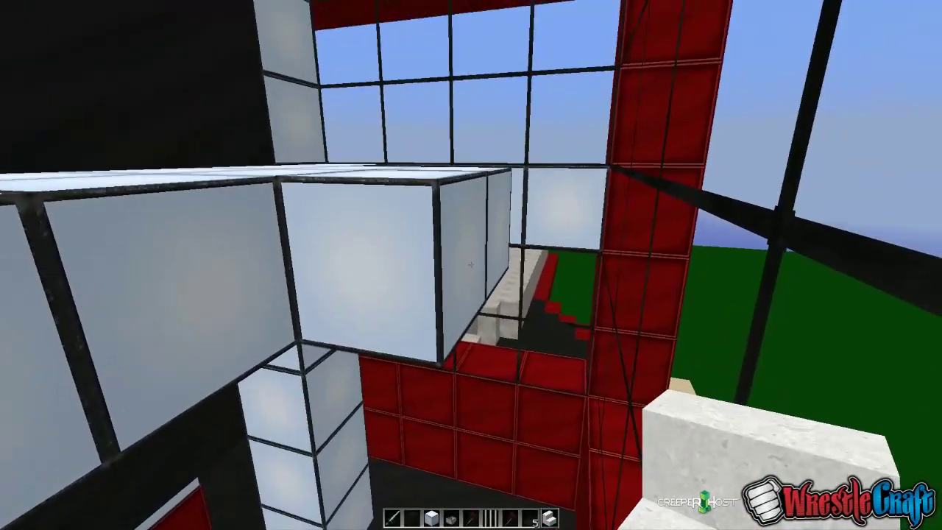
click(471, 265)
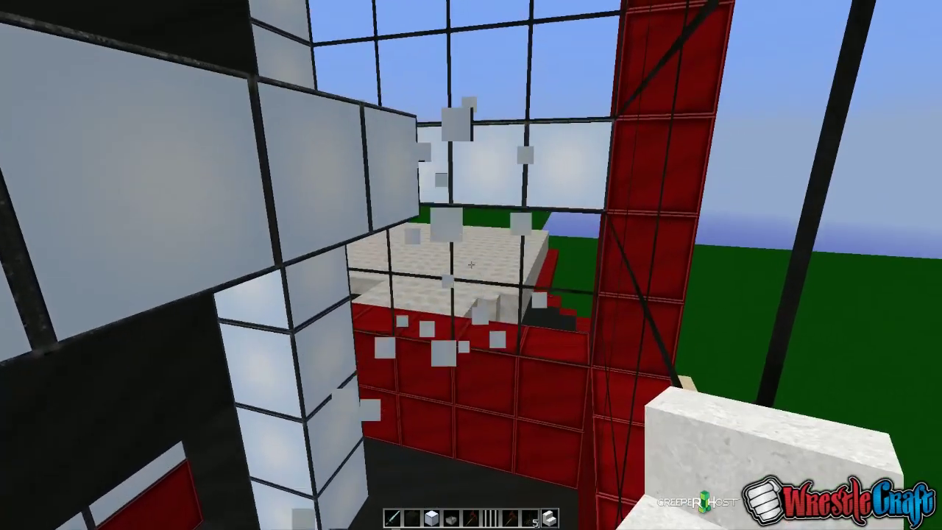
right_click(471, 264)
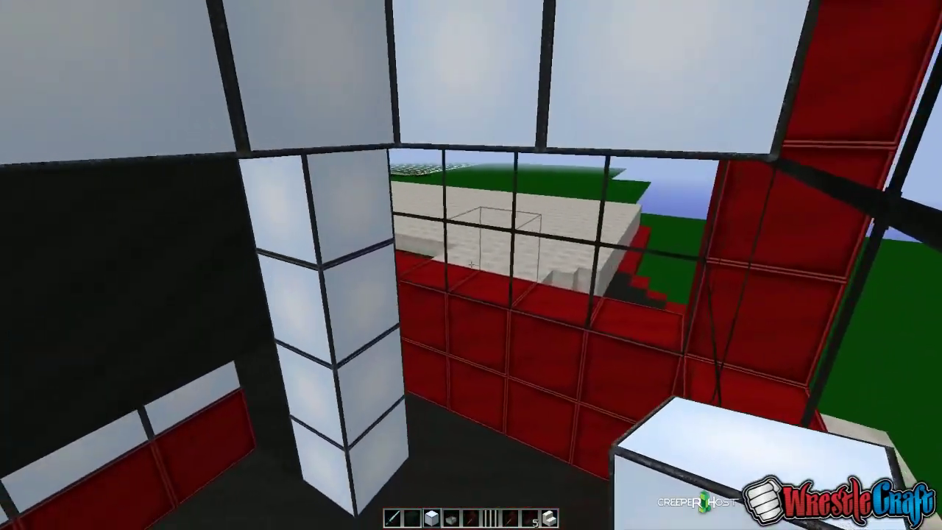
scroll(471, 265, down, 2)
scroll(471, 264, down, 1)
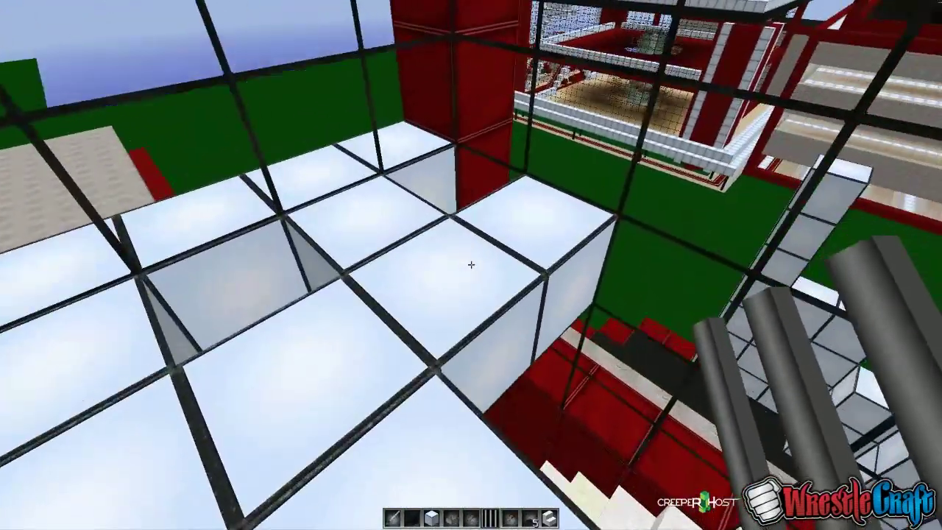
right_click(471, 265)
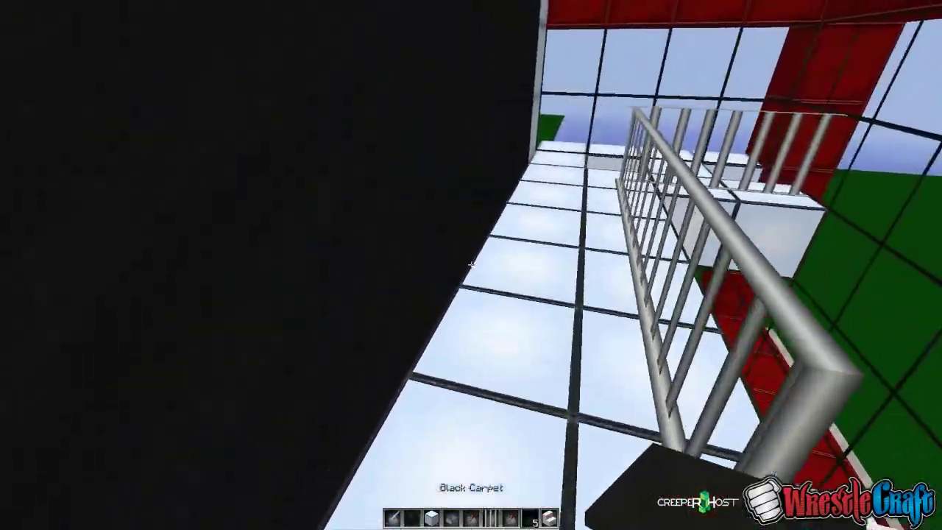
scroll(471, 265, up, 1)
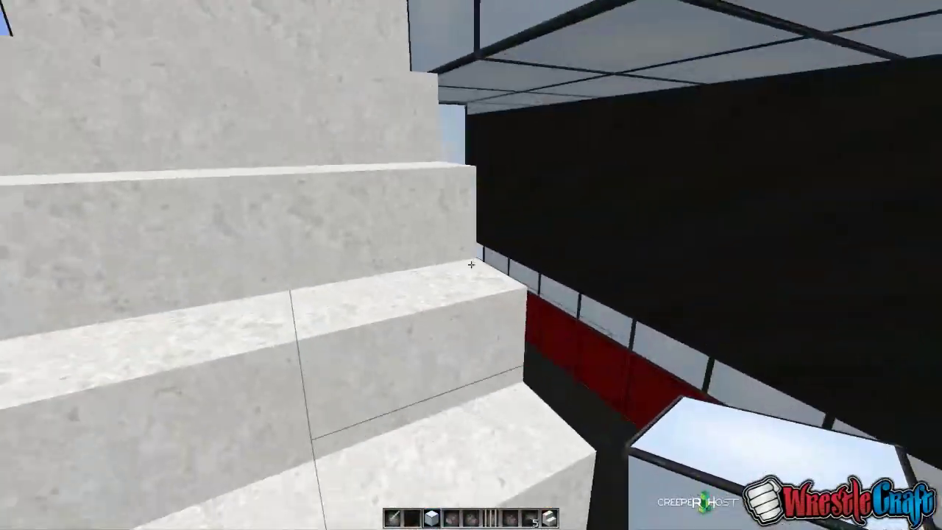
Break remaining white and glass blocks along the wall and ceiling of the red-walled room
click(471, 265)
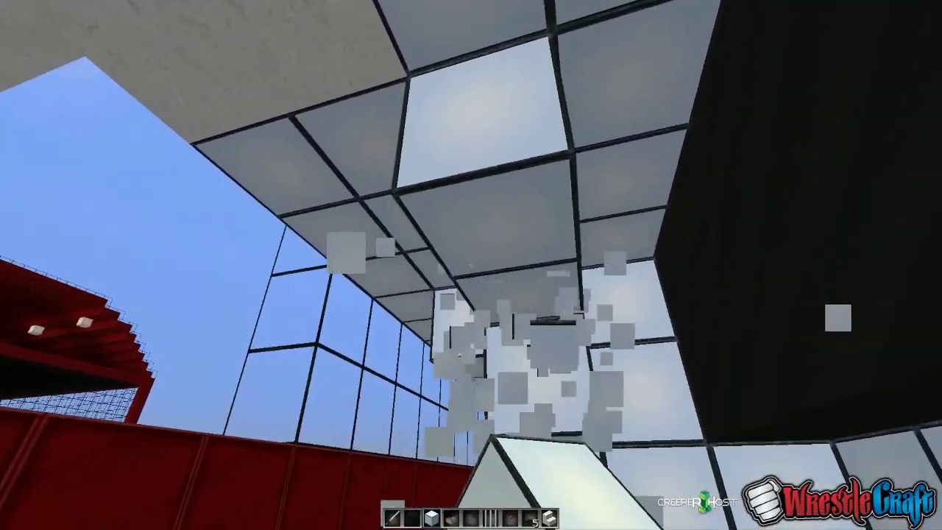
click(471, 265)
click(471, 265)
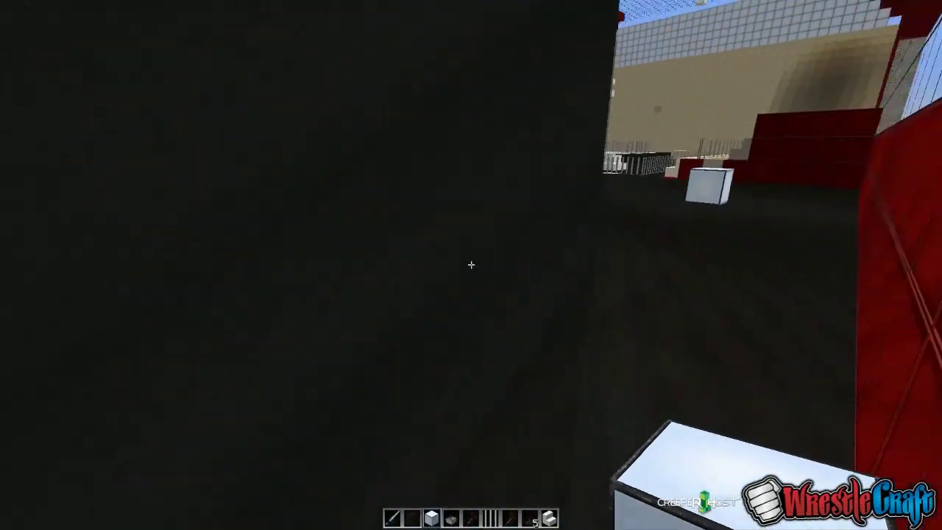
click(471, 265)
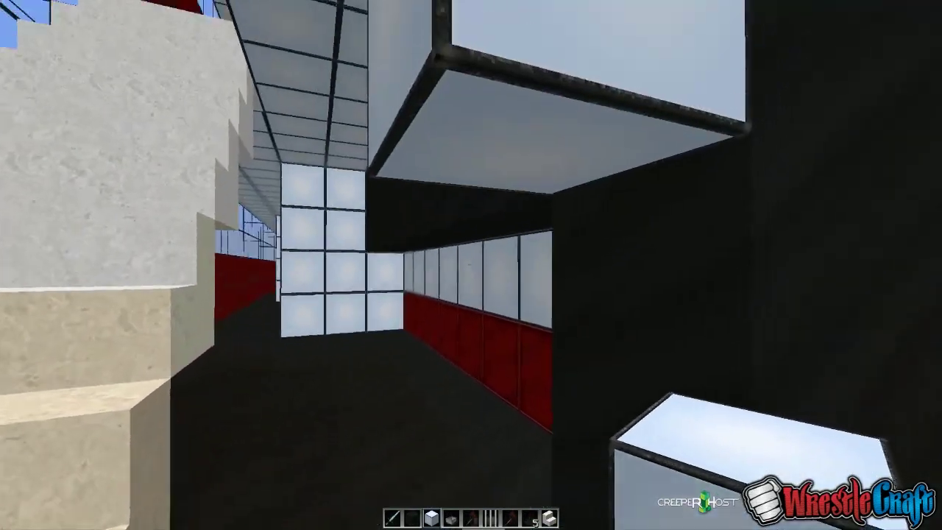
click(471, 265)
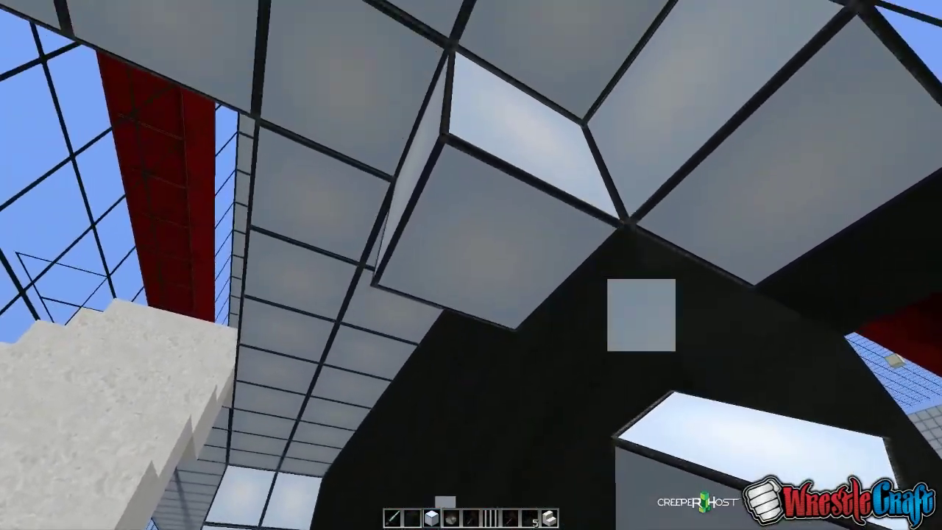
click(470, 265)
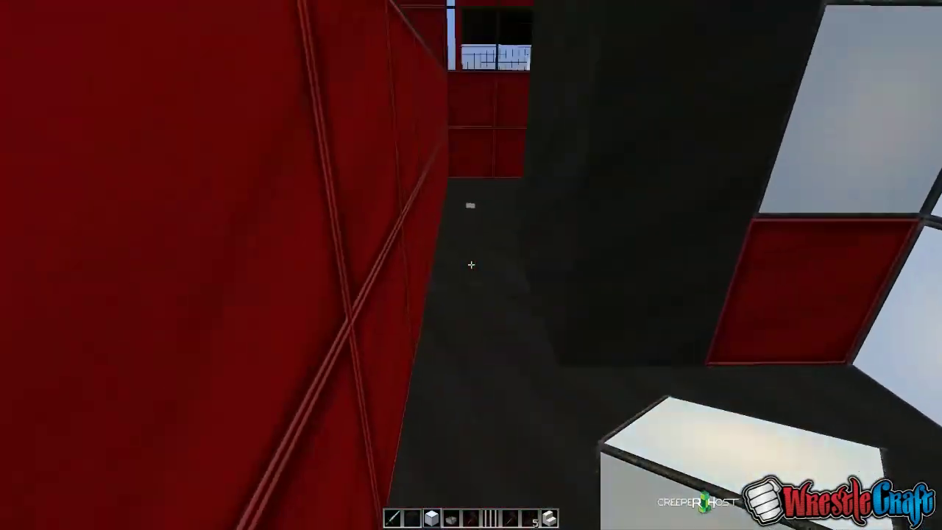
Take a Dark Oak Door from the creative inventory and stack black blocks in a column beside it
key(7)
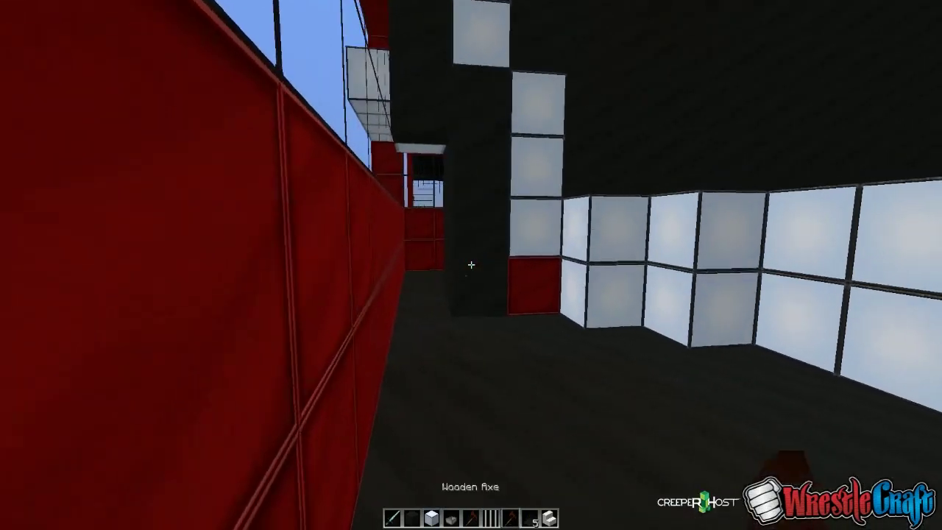
key(e)
text(door)
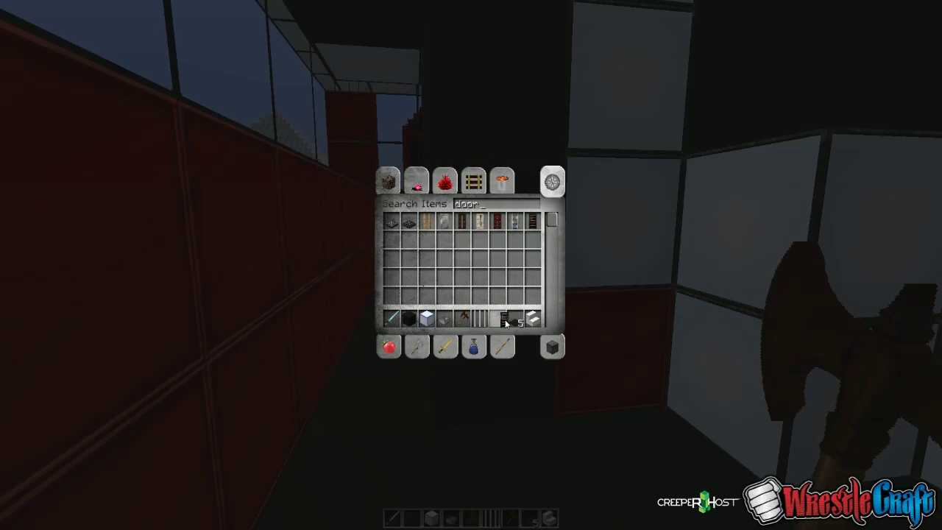
key(Escape)
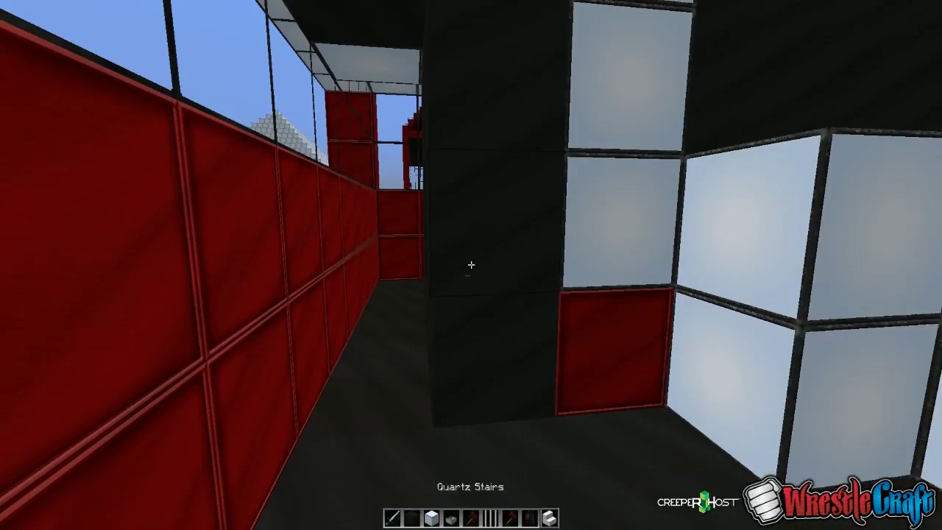
key(8)
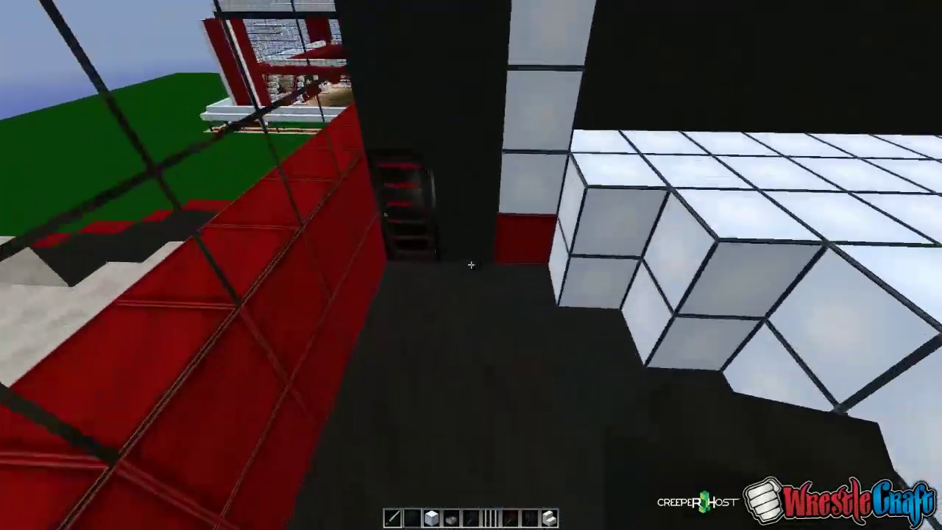
right_click(471, 265)
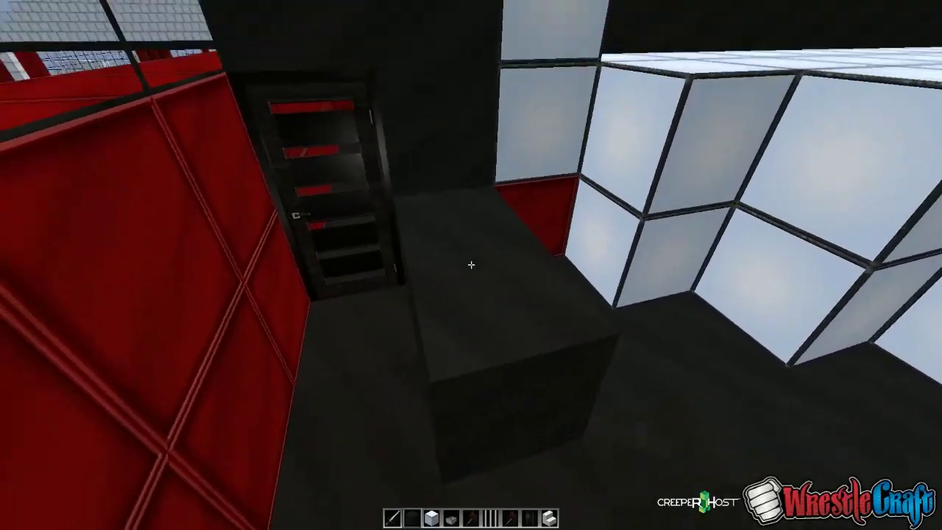
right_click(471, 265)
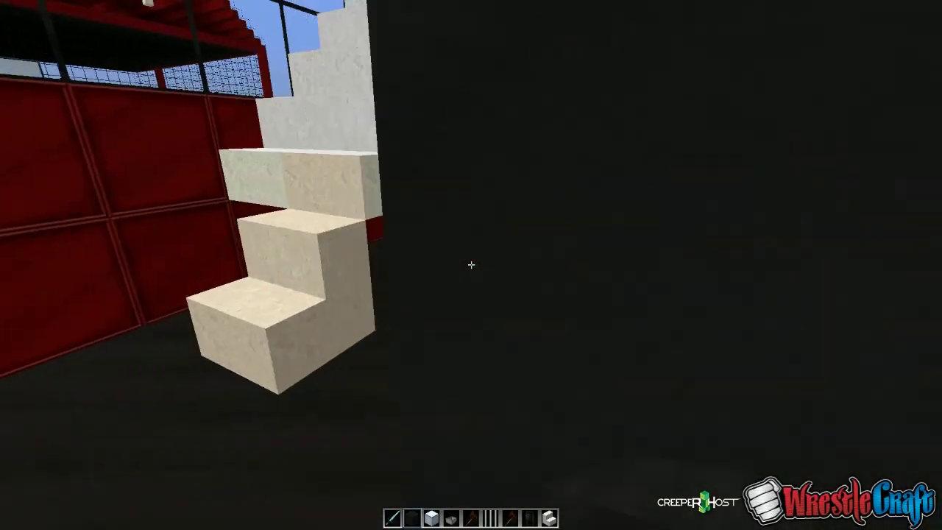
scroll(471, 265, down, 1)
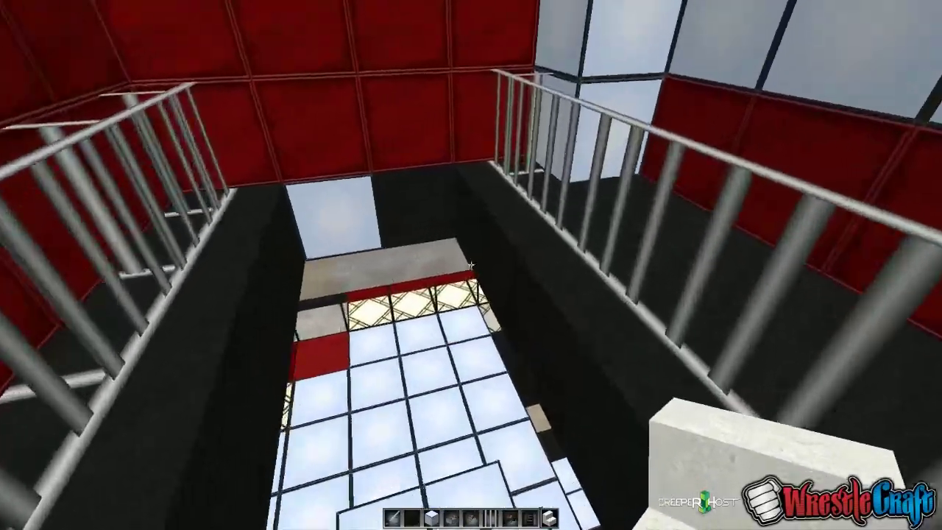
Mark two WorldEdit corners and fill the selected region with //set
key(3)
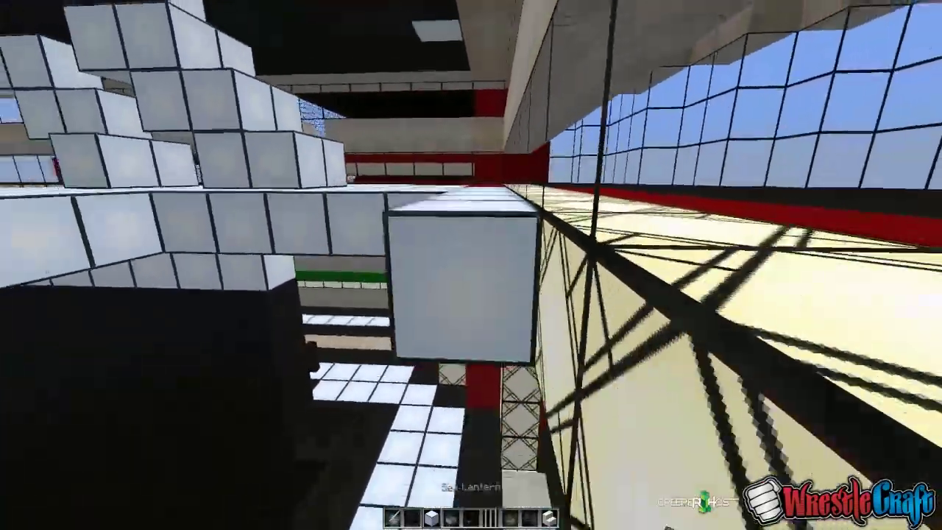
scroll(471, 265, down, 1)
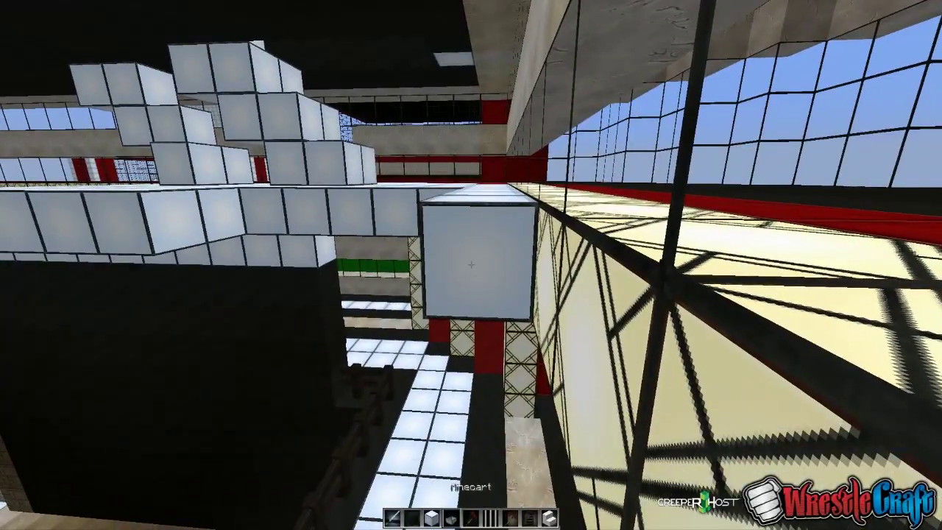
scroll(470, 265, down, 1)
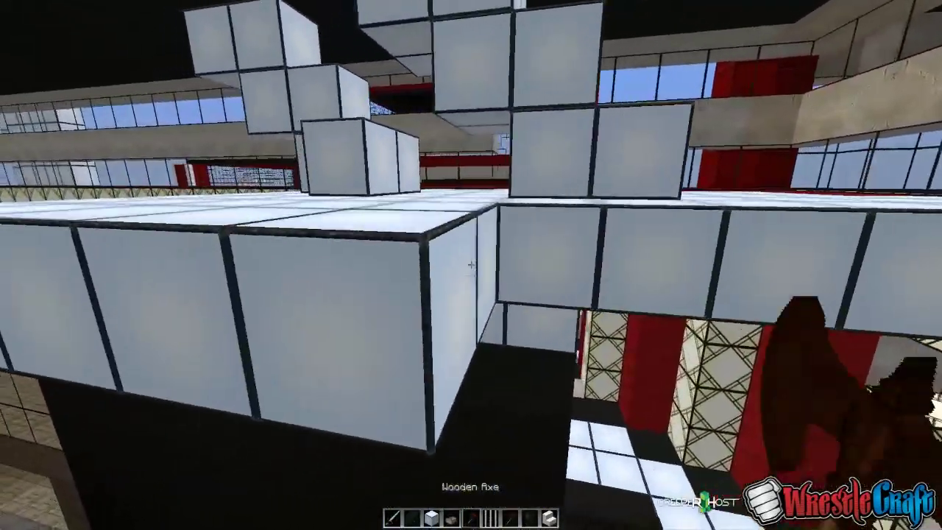
click(471, 264)
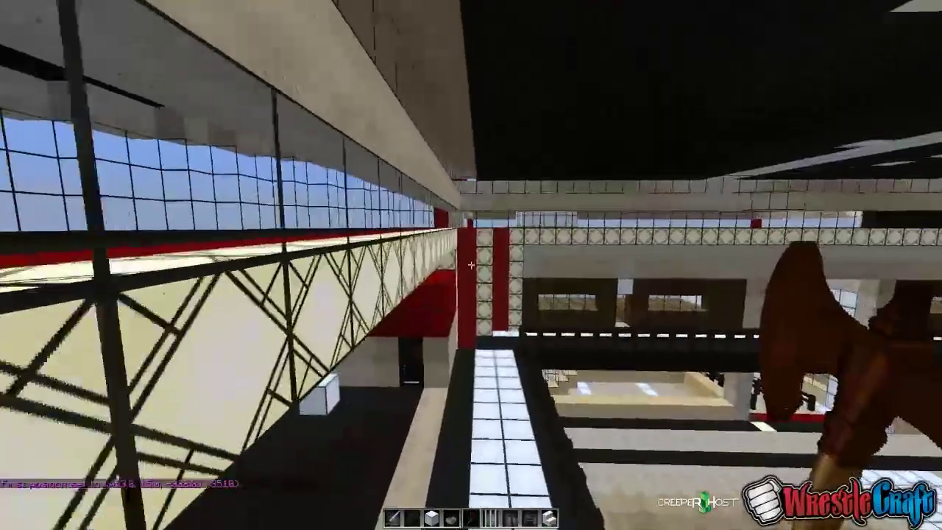
right_click(471, 265)
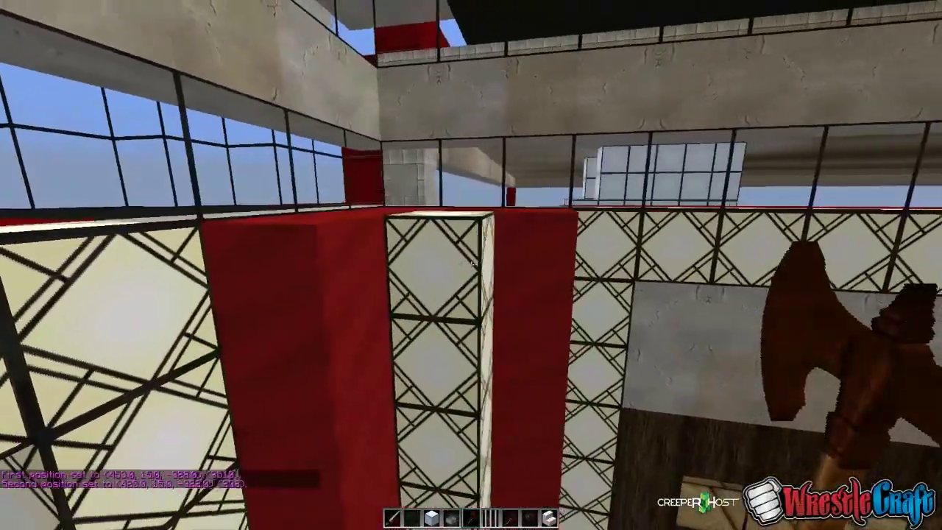
key(slash)
text(set 159)
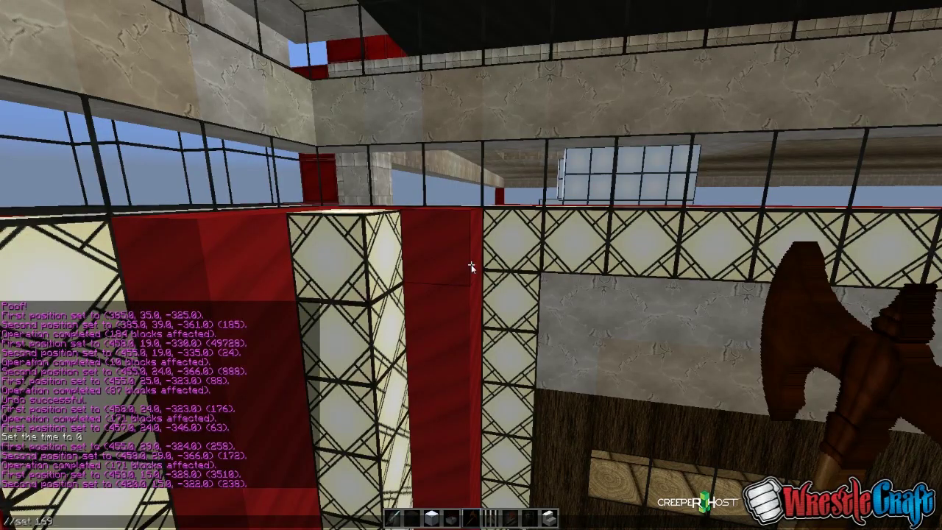
key(Return)
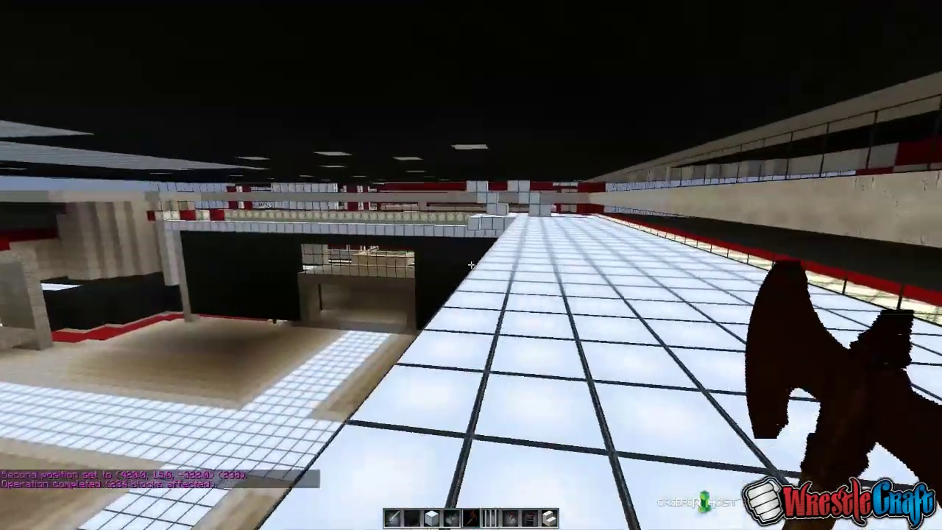
scroll(471, 265, down, 1)
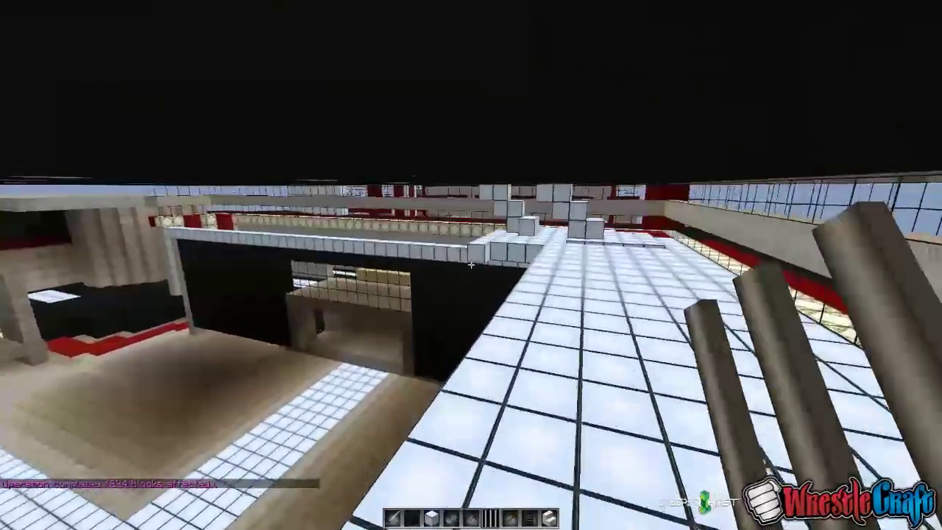
Fly down into the room to inspect, then //undo that first fill
key(w)
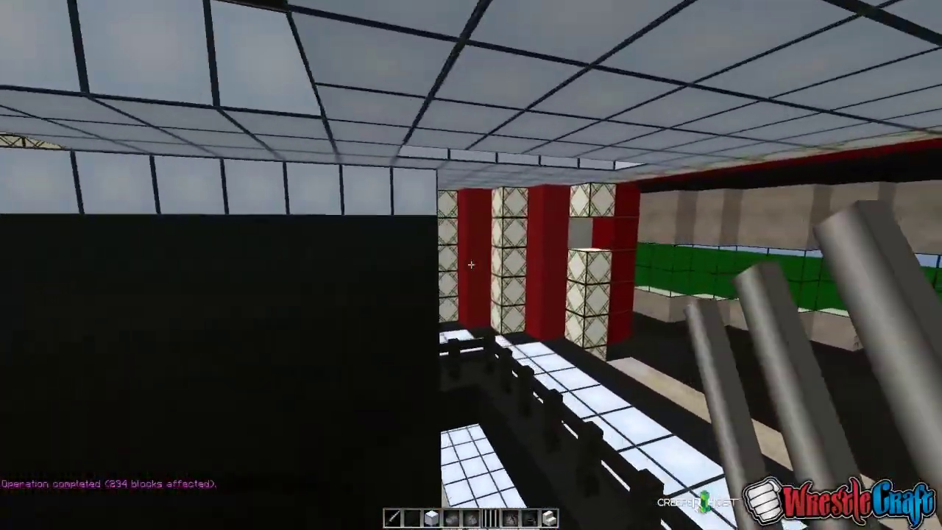
key(w)
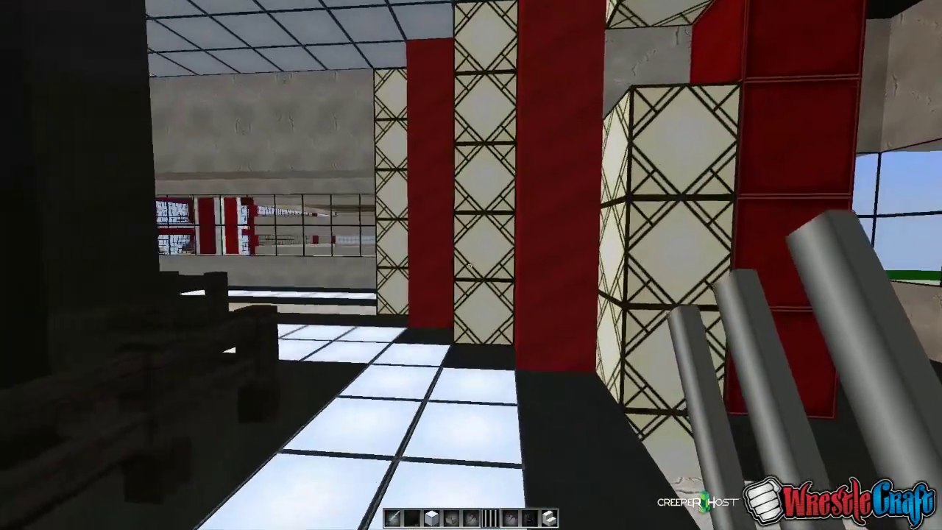
key(s)
key(slash)
text(//undo)
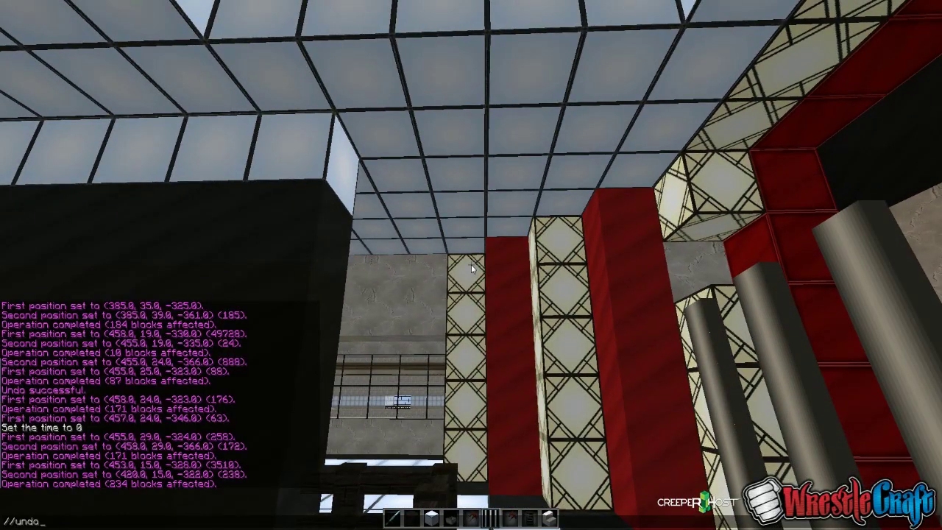
key(Return)
Rise above the red roof and mark the first corner of a larger selection
key(space)
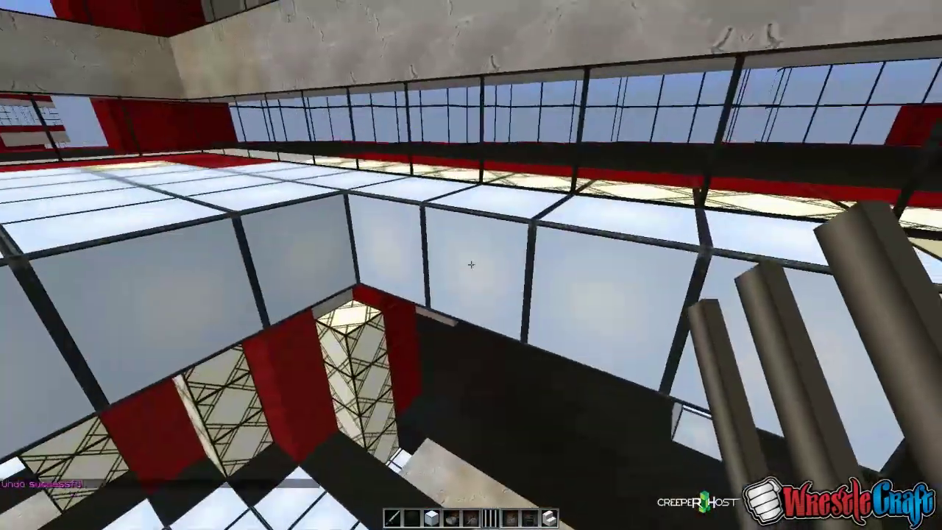
key(w)
key(space)
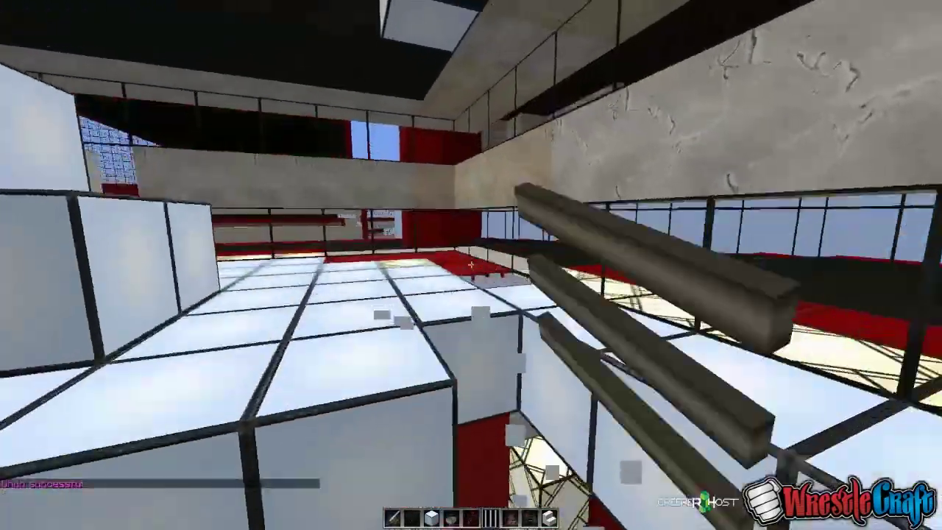
key(space)
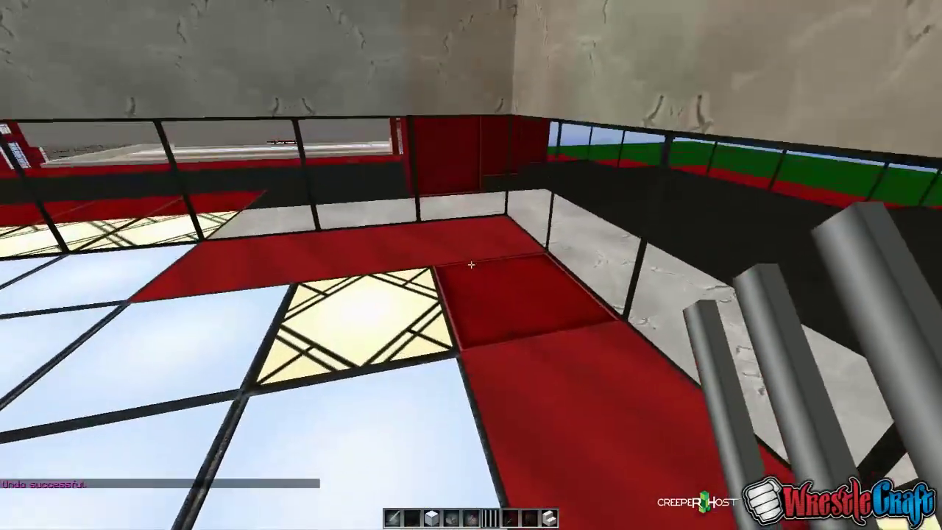
key(6)
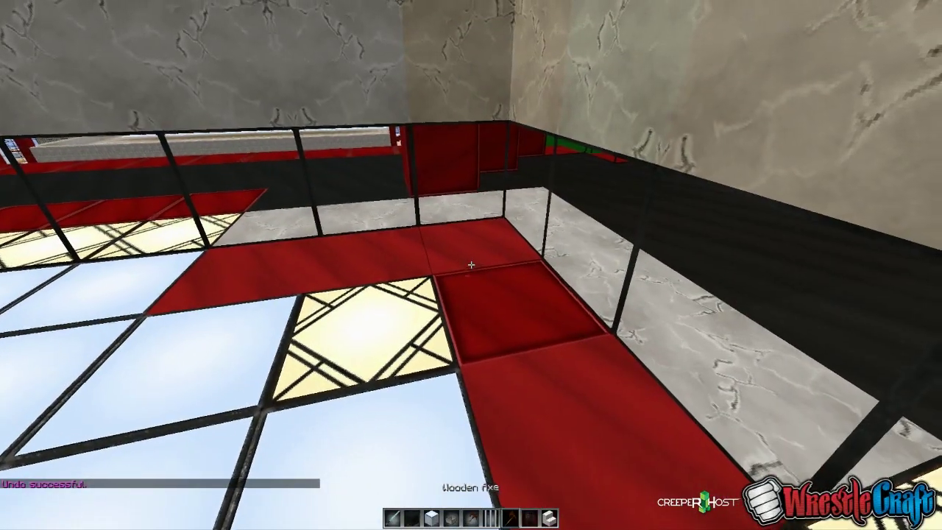
click(471, 265)
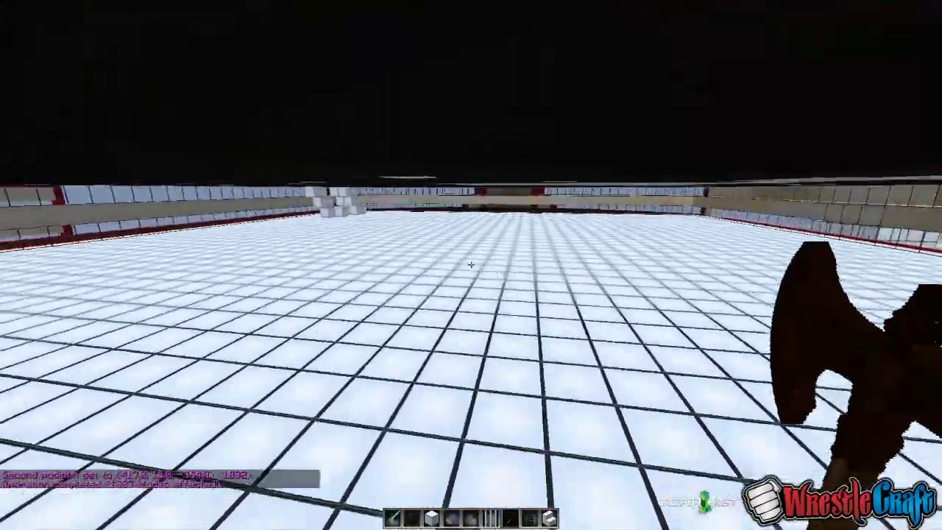
Break a glass floor block and //undo the oversized upper floor
key(8)
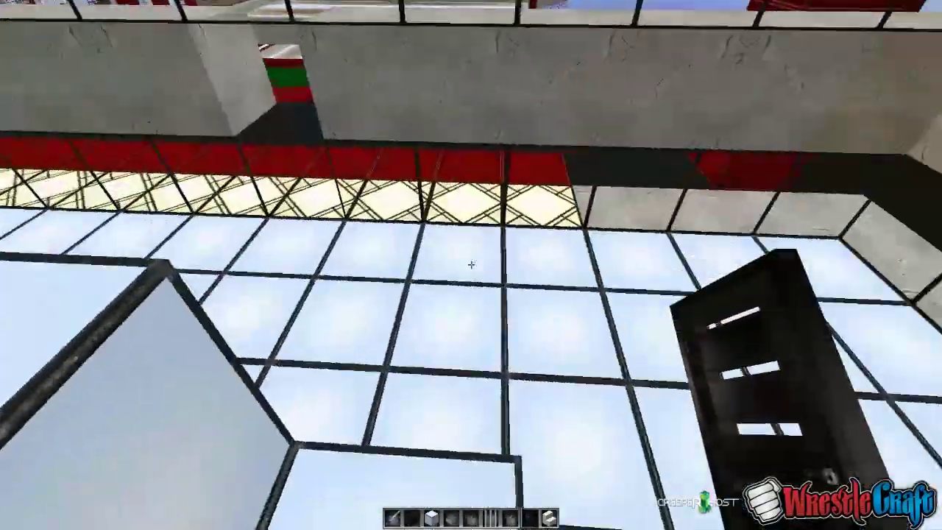
click(471, 265)
text(//undo)
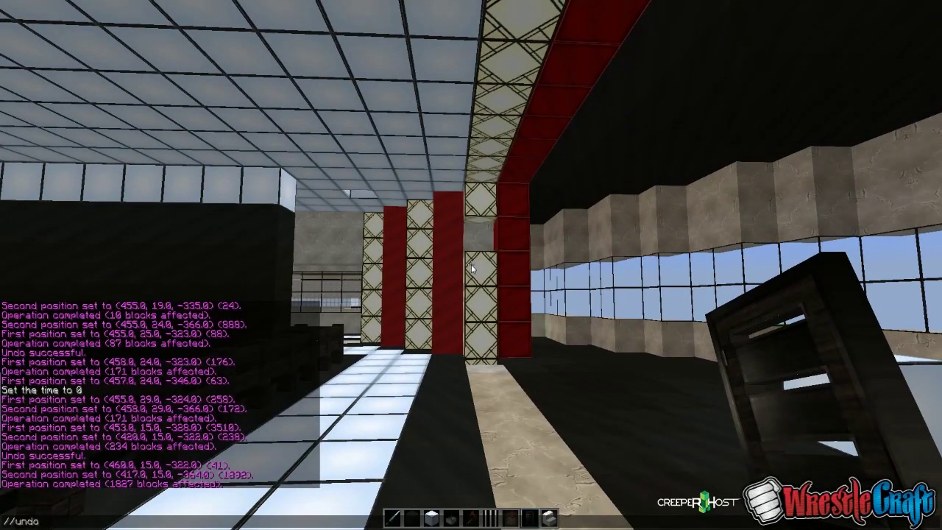
key(Return)
scroll(471, 265, down, 1)
scroll(471, 265, down, 1)
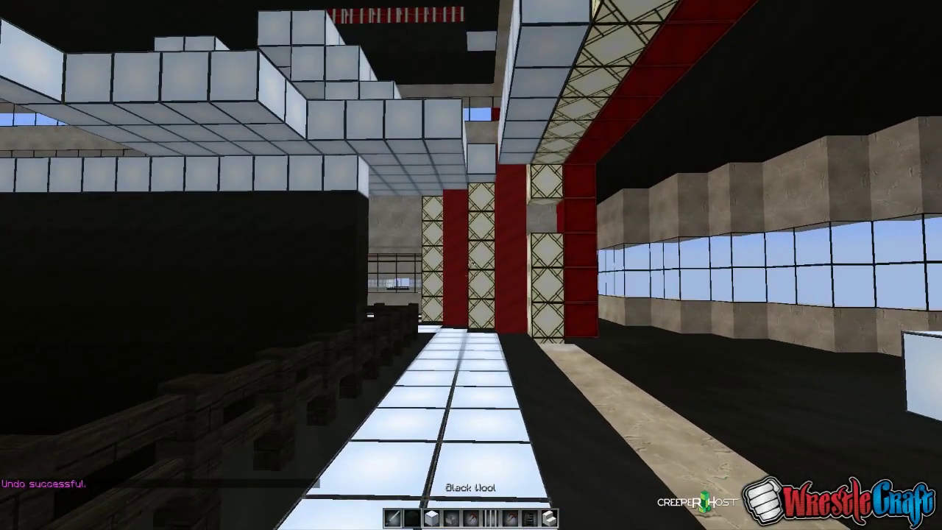
key(1)
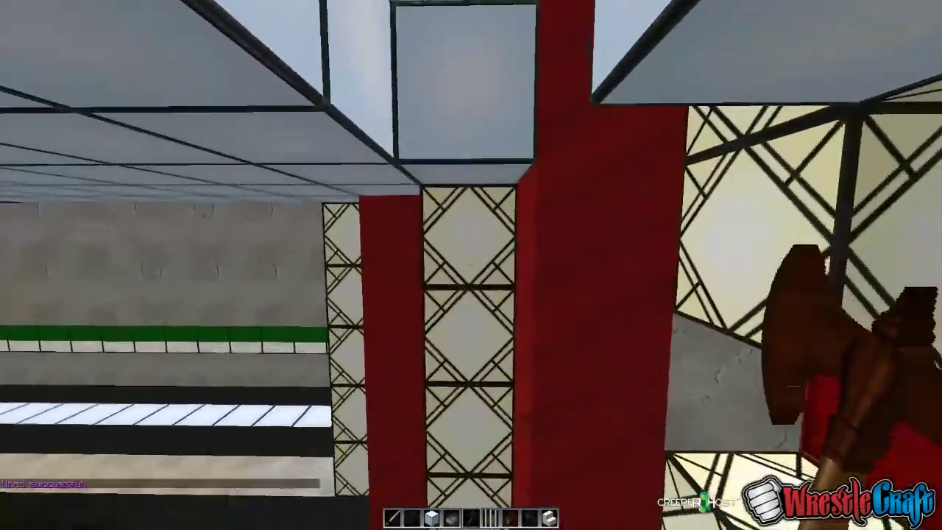
Mark corners one block lower at the red pillars and refill the 1,798-block floor
right_click(471, 264)
key(w)
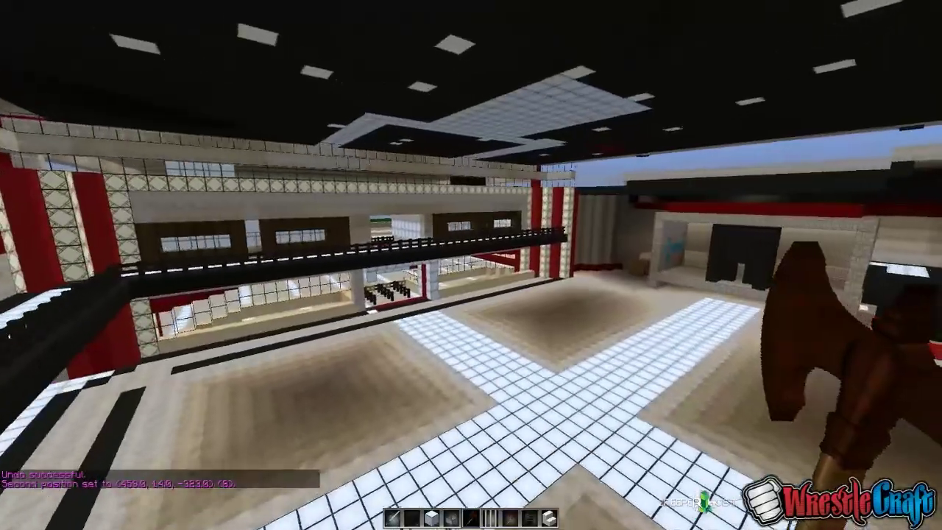
key(w)
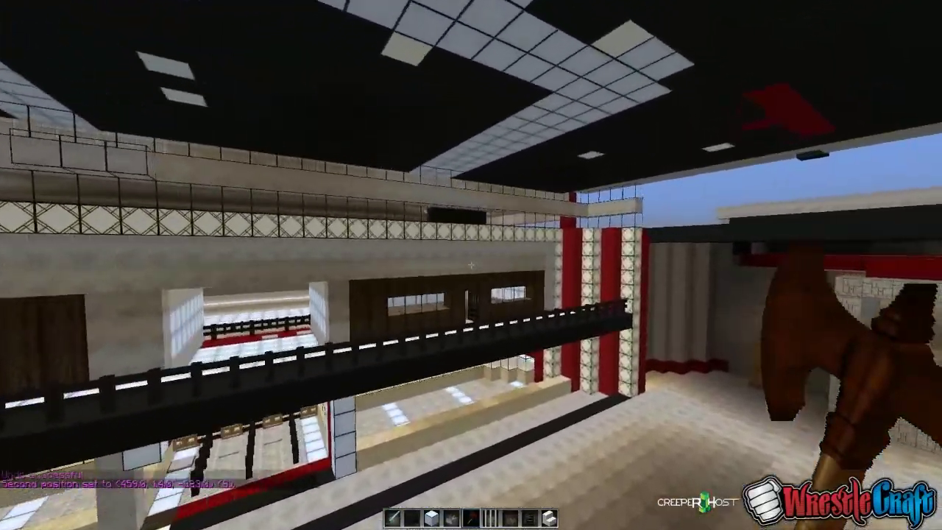
key(w)
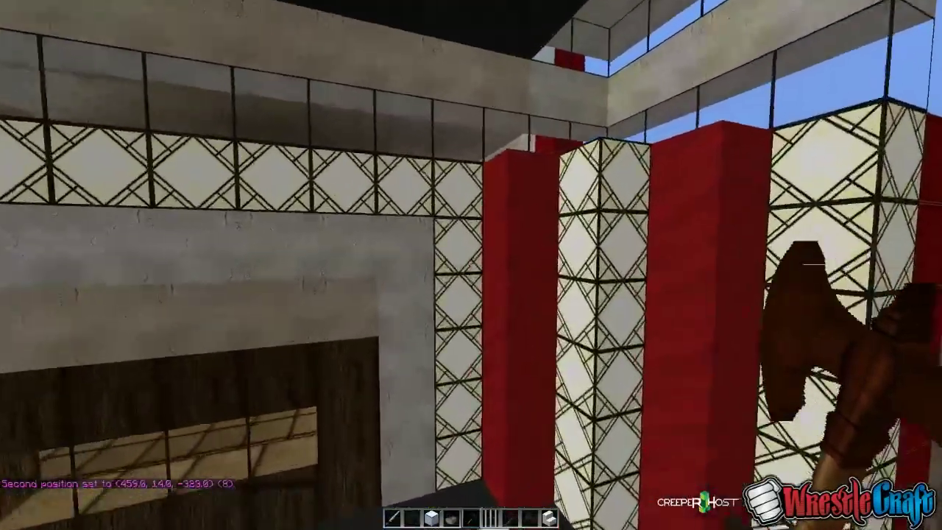
click(470, 265)
key(w)
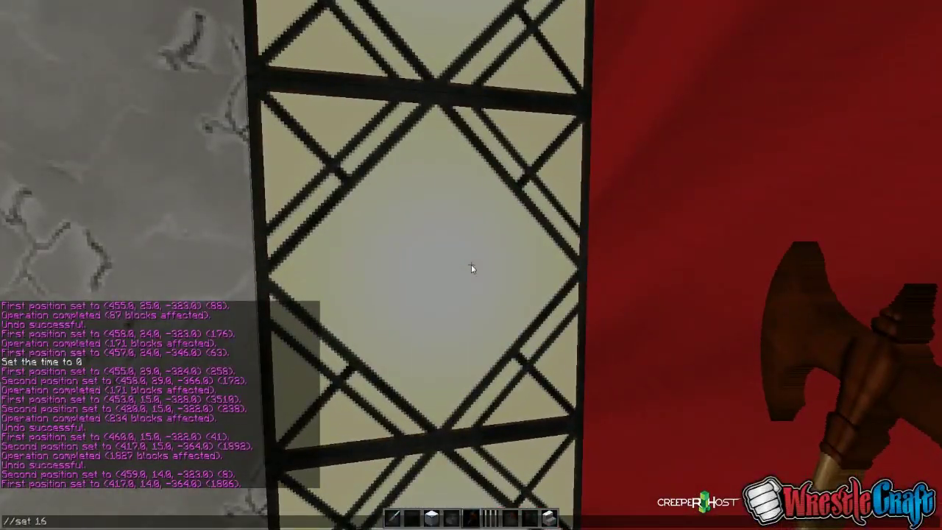
key(6)
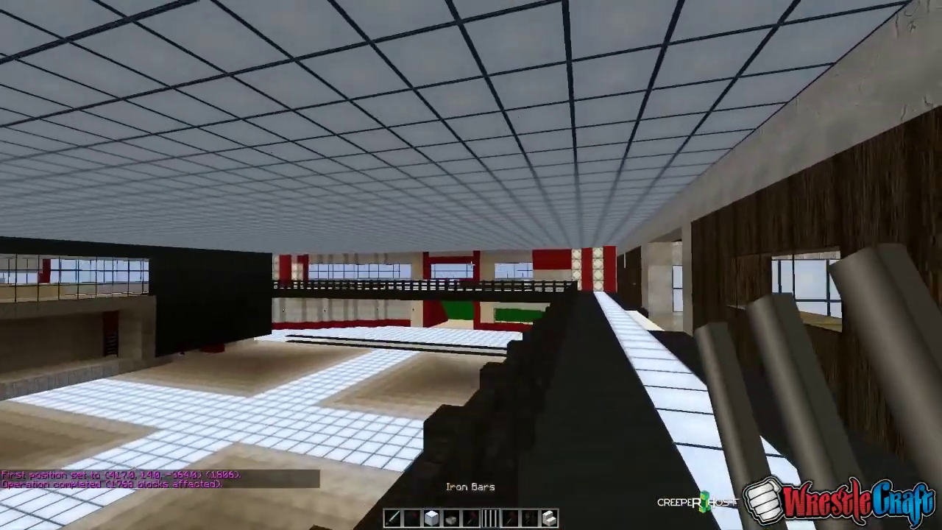
Fly up and along the white corridor out to the neighbouring football field
key(space)
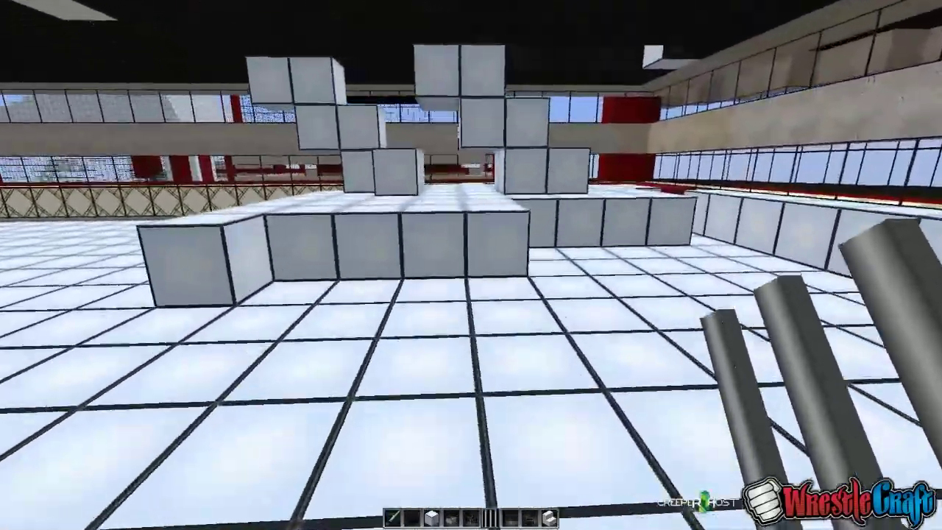
key(w)
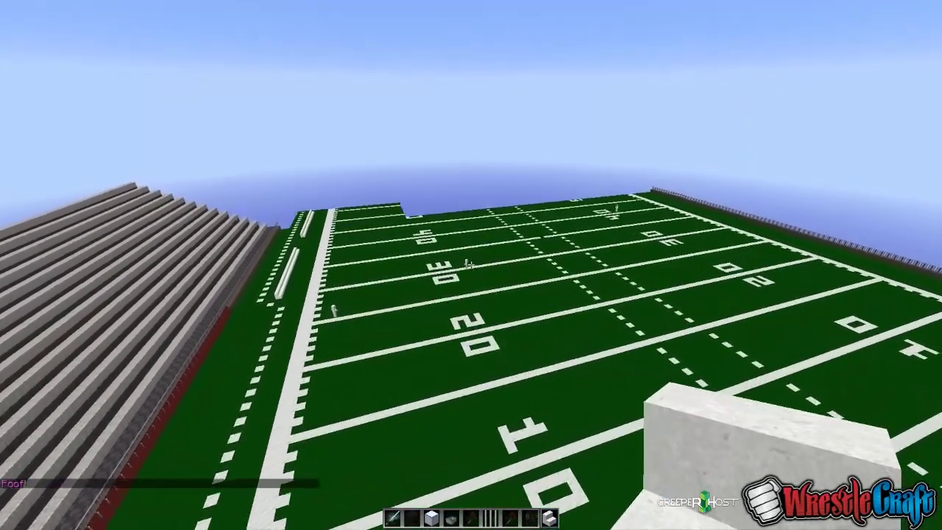
key(w)
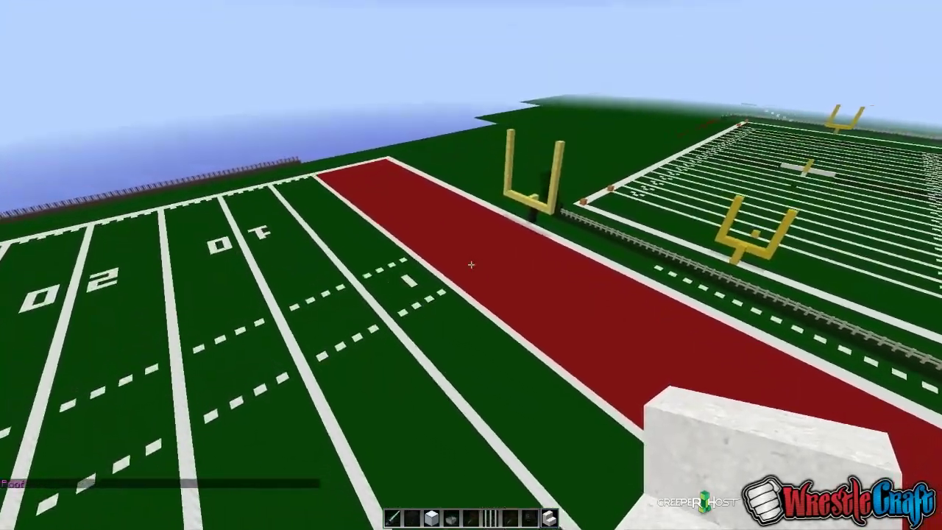
key(w)
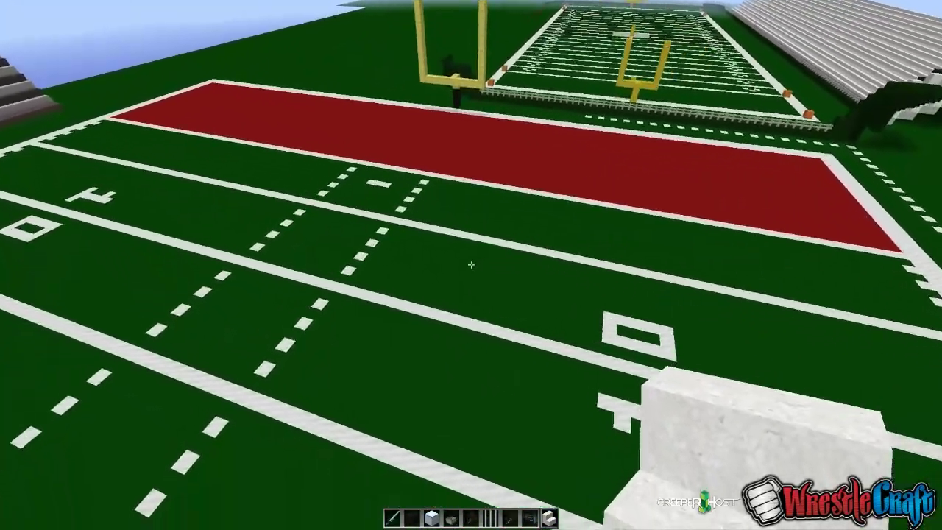